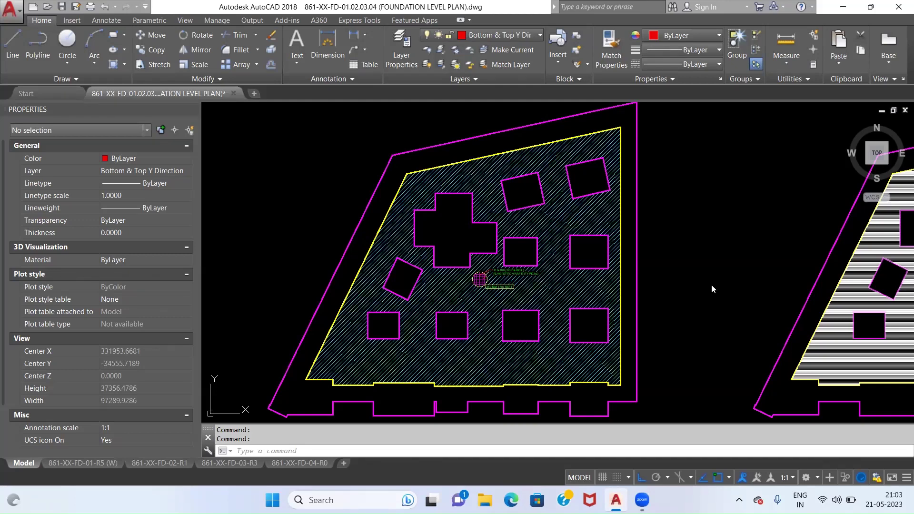
Step: Examine the diagonally hatched raft plan and its reinforcement and raft thickness notes beside the circular mesh symbol
mouse_move(668, 312)
middle_down()
mouse_move(667, 258)
mouse_move(671, 278)
middle_up()
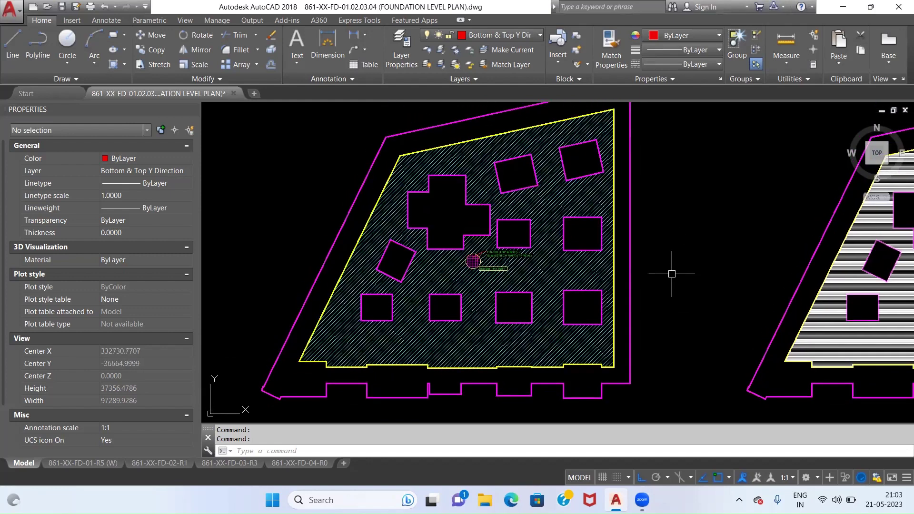
scroll(469, 262, up, 2)
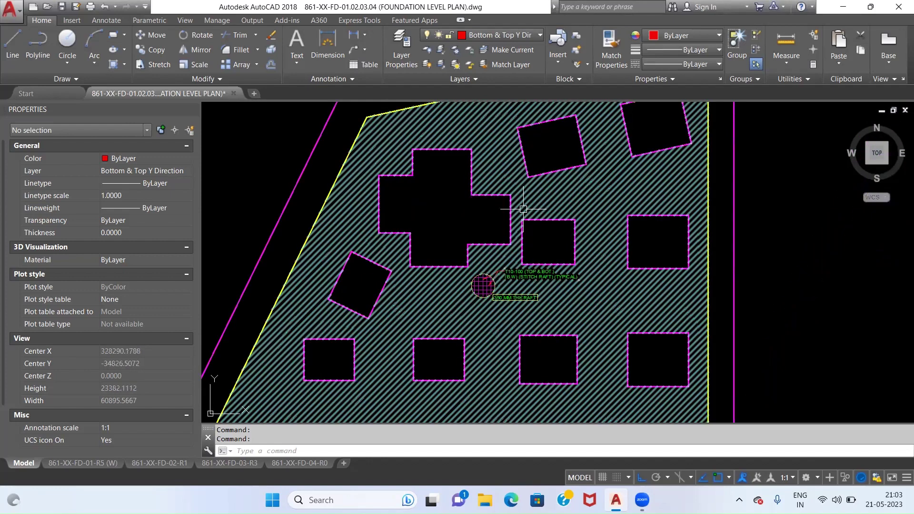
scroll(499, 309, down, 2)
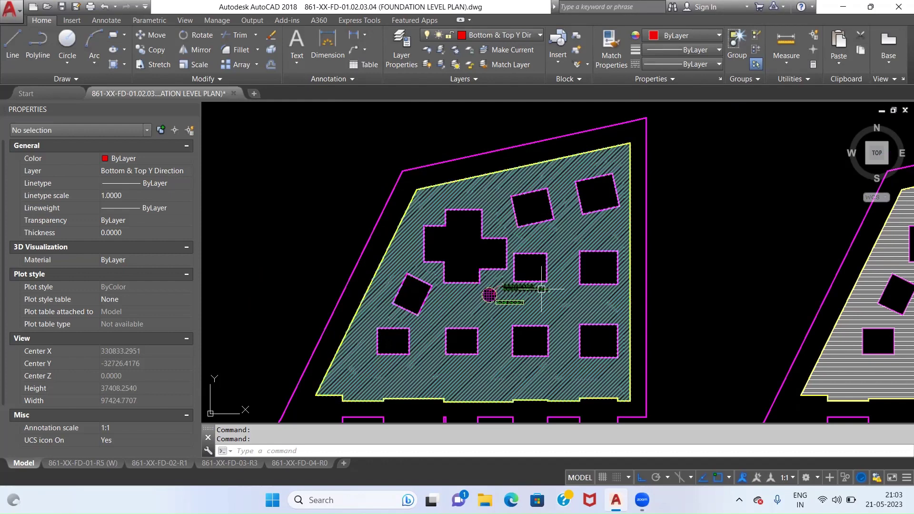
scroll(503, 305, up, 2)
scroll(495, 298, up, 4)
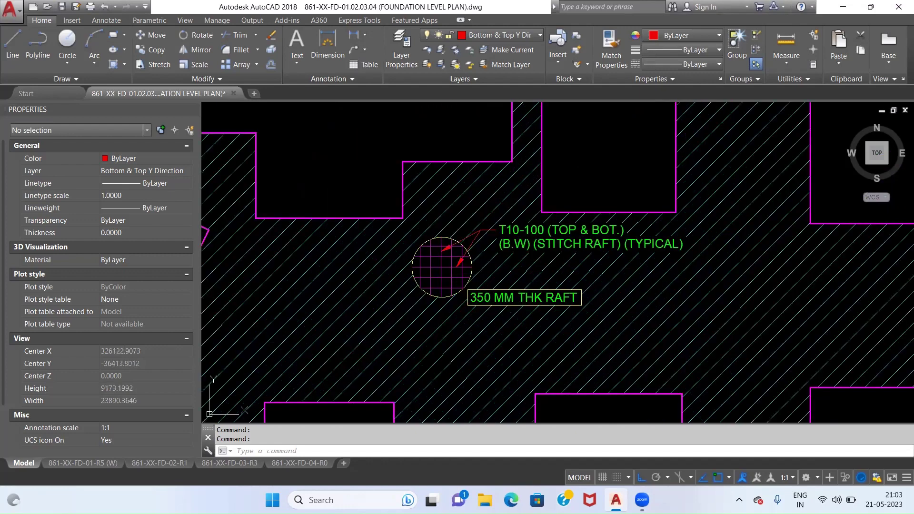
middle_drag(541, 278, 512, 318)
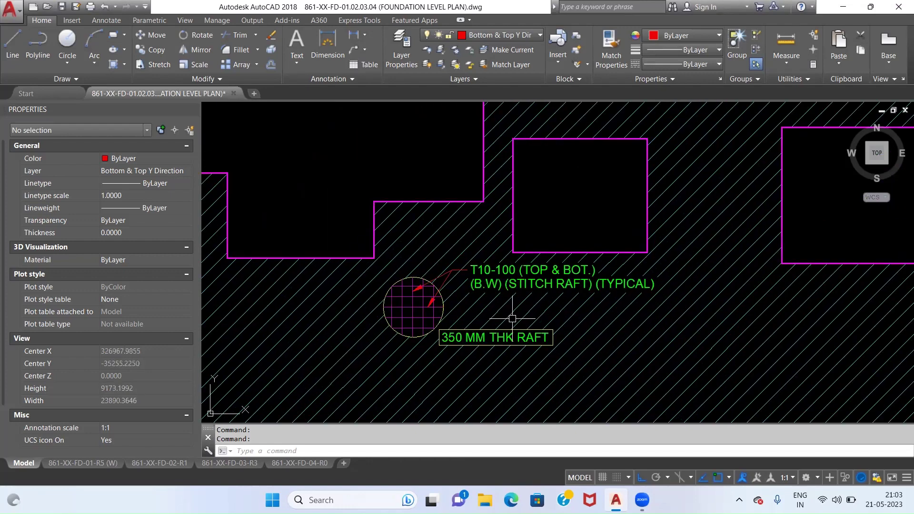
scroll(506, 302, up, 3)
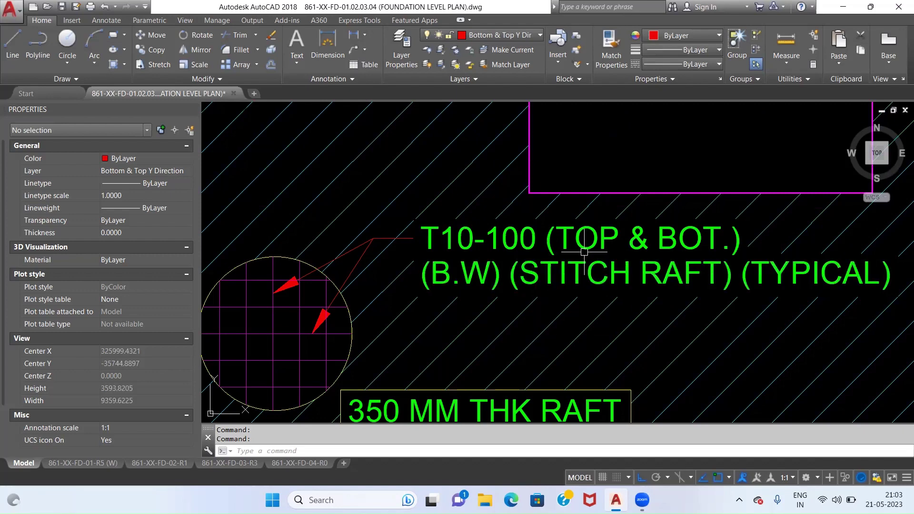
scroll(588, 241, down, 2)
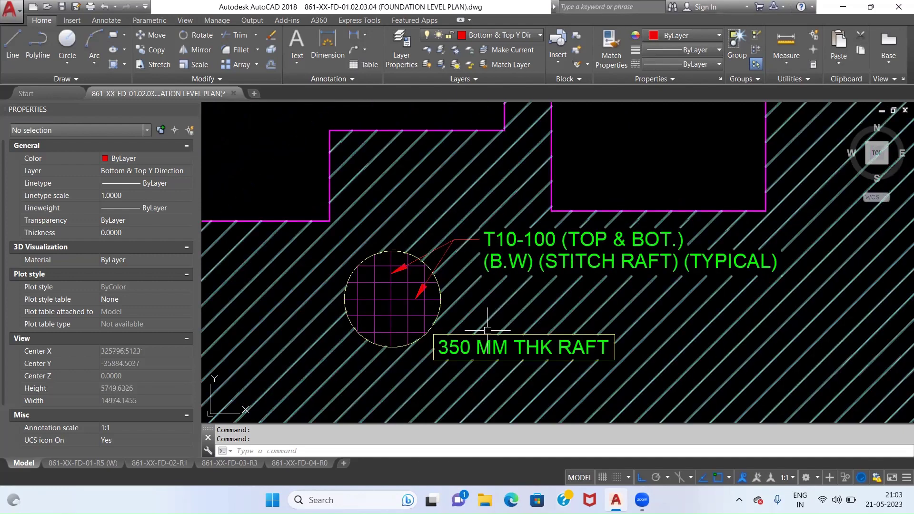
middle_drag(487, 330, 507, 253)
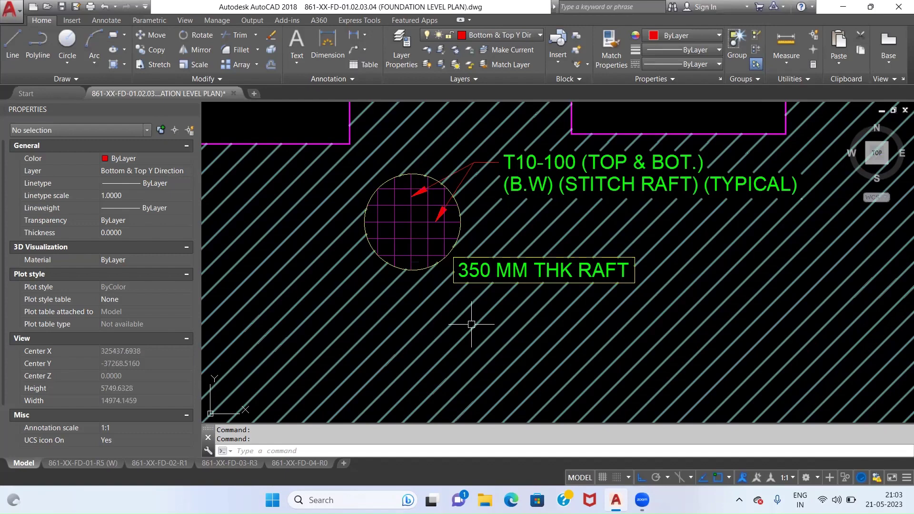
scroll(444, 279, down, 2)
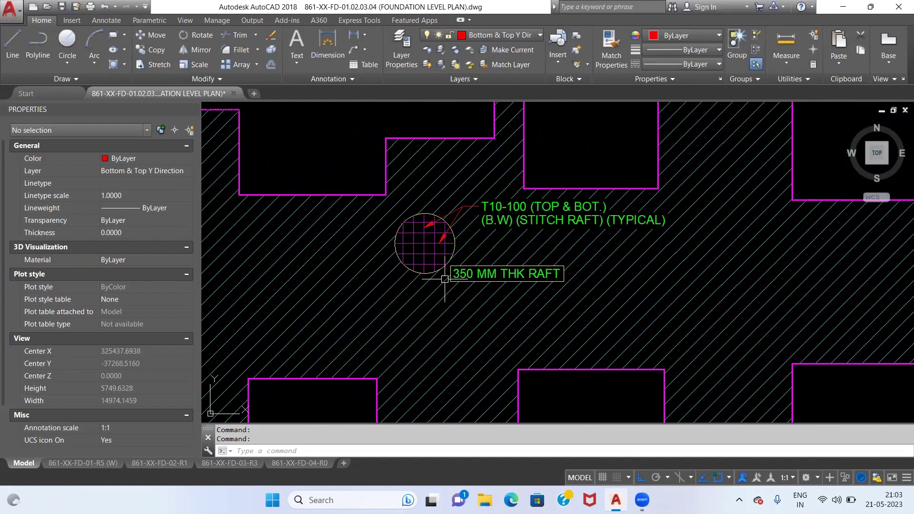
scroll(444, 279, down, 3)
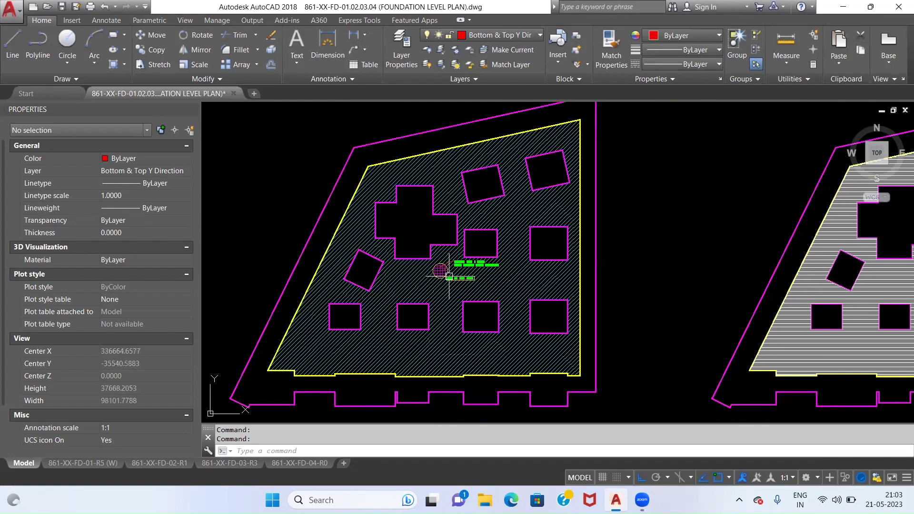
Step: Examine the horizontal bar lines in the middle raft plan from its stepped lower edge up to the sloping upper edge
middle_drag(502, 271, 429, 267)
scroll(716, 371, up, 3)
scroll(717, 371, up, 5)
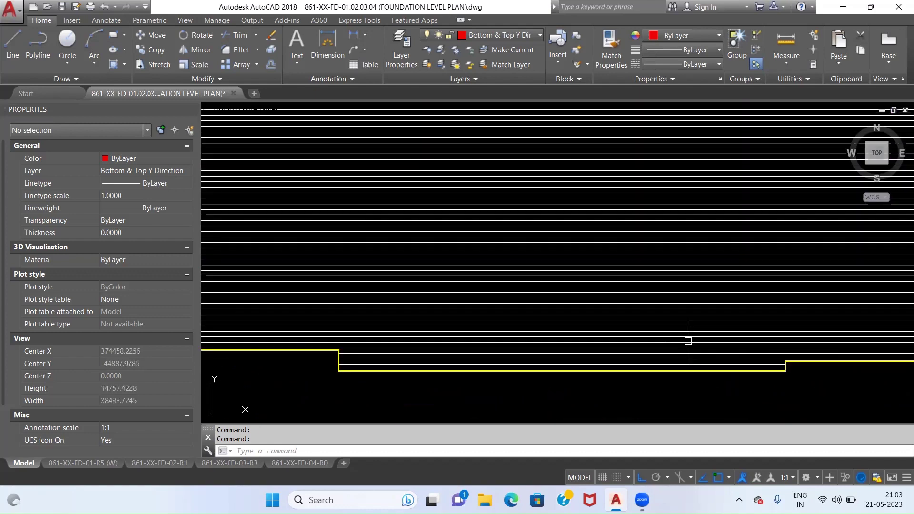
scroll(530, 349, down, 2)
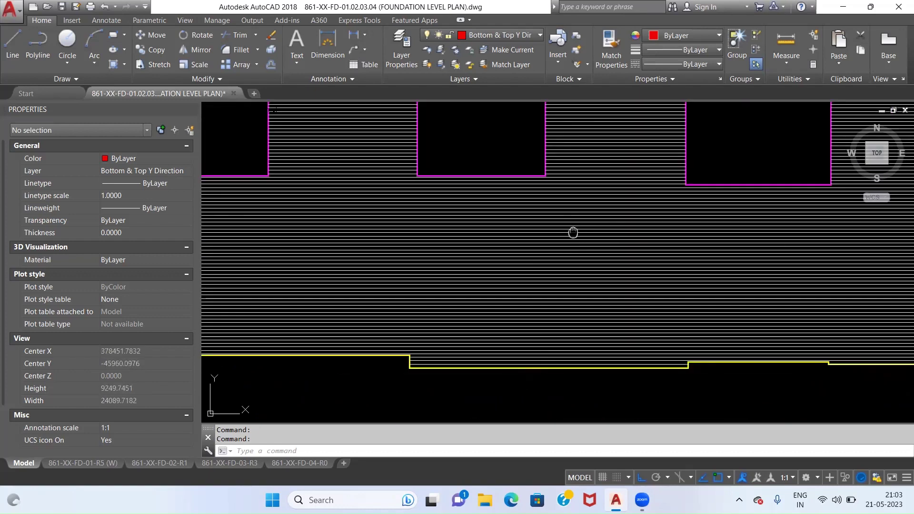
middle_drag(573, 233, 571, 371)
middle_drag(566, 143, 548, 381)
scroll(703, 316, down, 3)
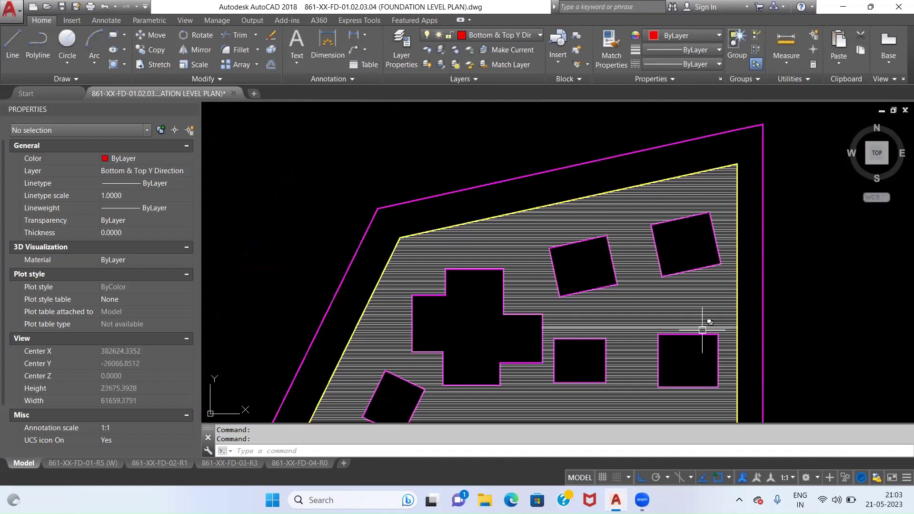
Step: Examine the red vertical bar lines around the footing openings in the third raft plan
mouse_move(704, 316)
middle_down()
mouse_move(381, 323)
mouse_move(353, 219)
middle_up()
scroll(500, 330, up, 1)
scroll(500, 329, down, 1)
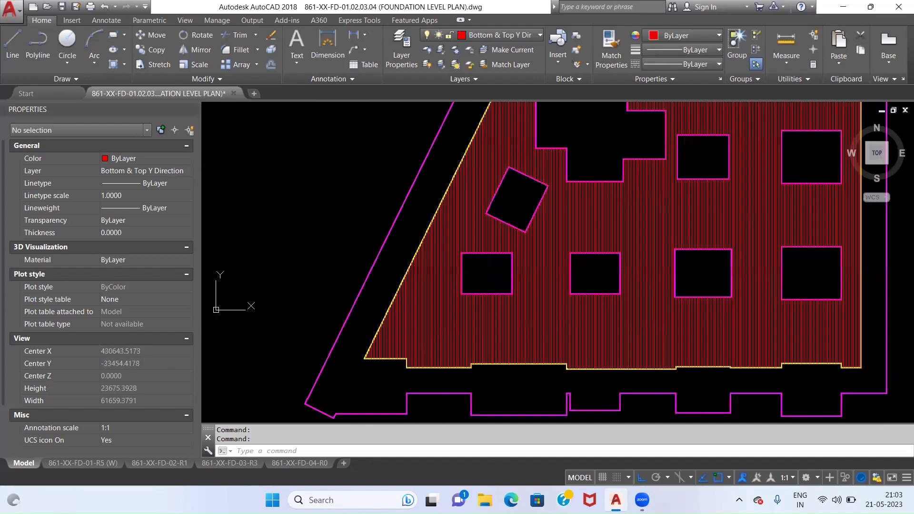
scroll(505, 323, up, 7)
scroll(507, 329, down, 2)
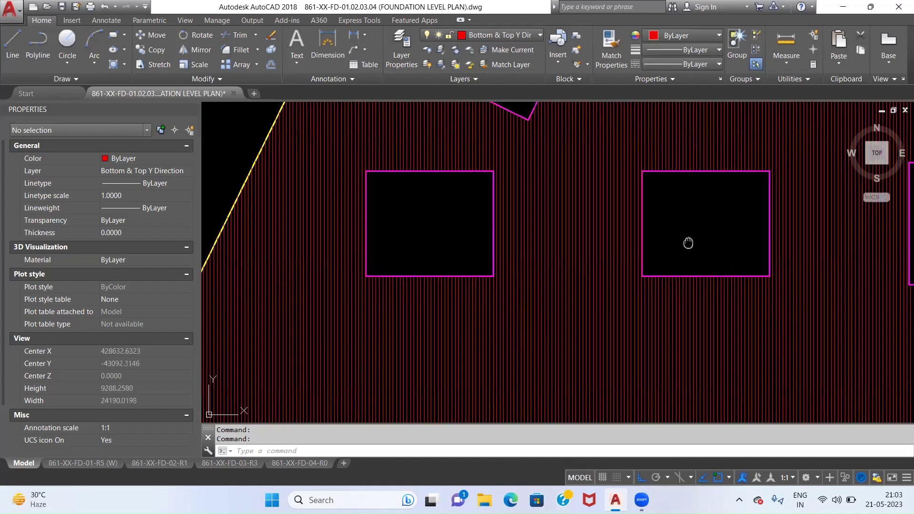
middle_drag(690, 243, 614, 346)
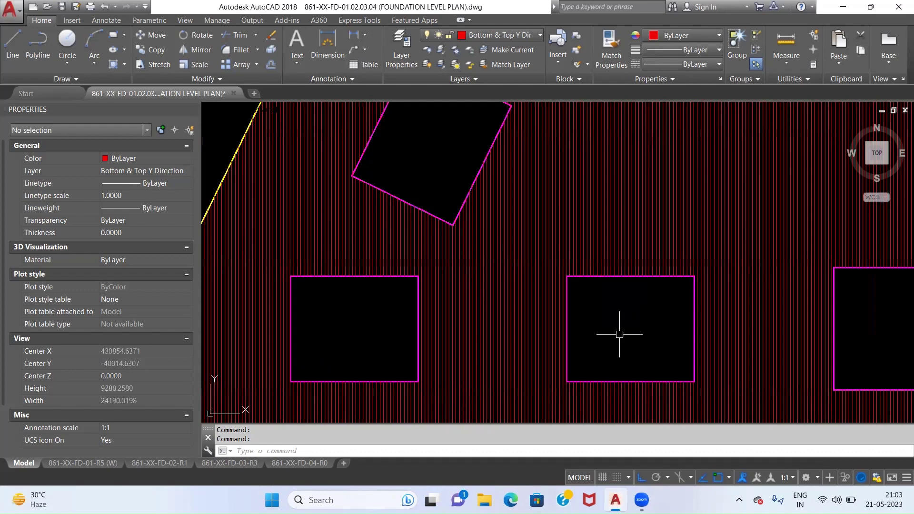
scroll(616, 340, down, 2)
mouse_move(672, 214)
middle_down()
mouse_move(612, 265)
mouse_move(555, 296)
middle_up()
middle_drag(660, 240, 634, 310)
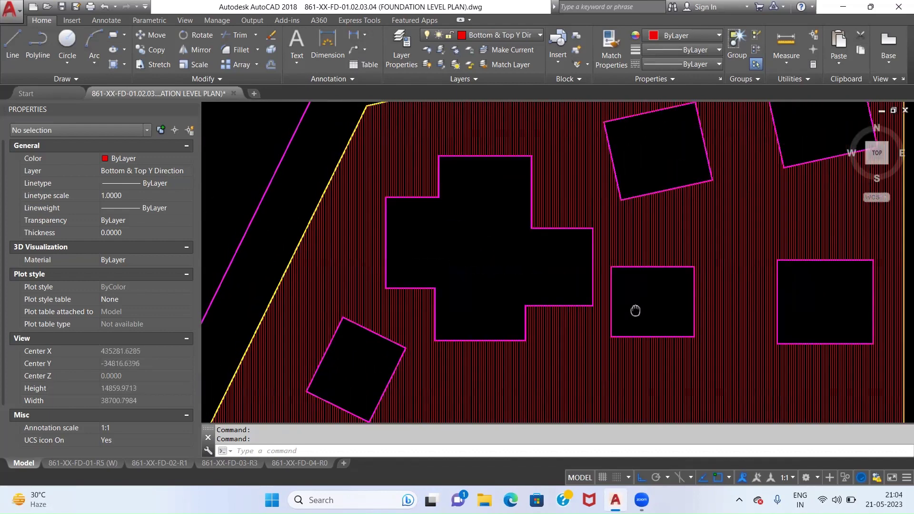
scroll(641, 302, down, 4)
mouse_move(385, 296)
middle_down()
mouse_move(526, 252)
mouse_move(645, 252)
middle_up()
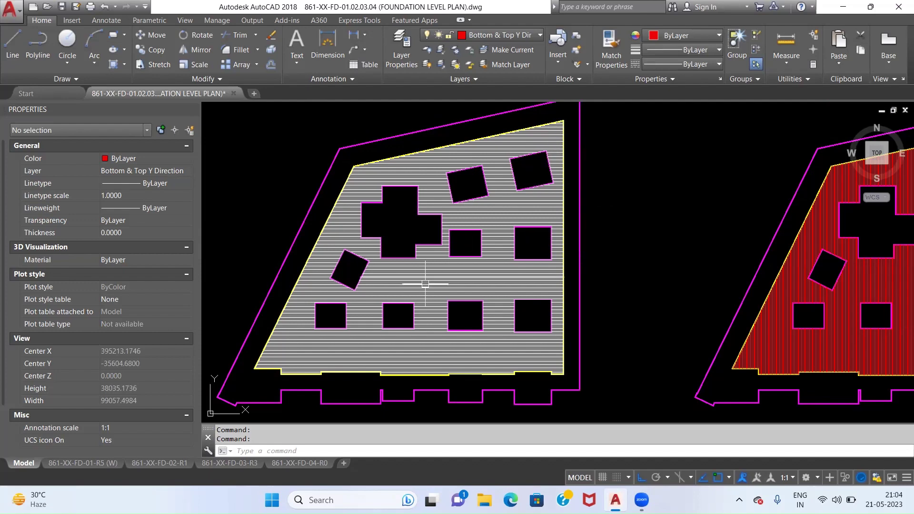
Step: Check how the horizontal bars break around the footing openings in the middle raft plan, and compare it with the vertical-bar plan
middle_drag(410, 307, 468, 245)
scroll(468, 245, up, 4)
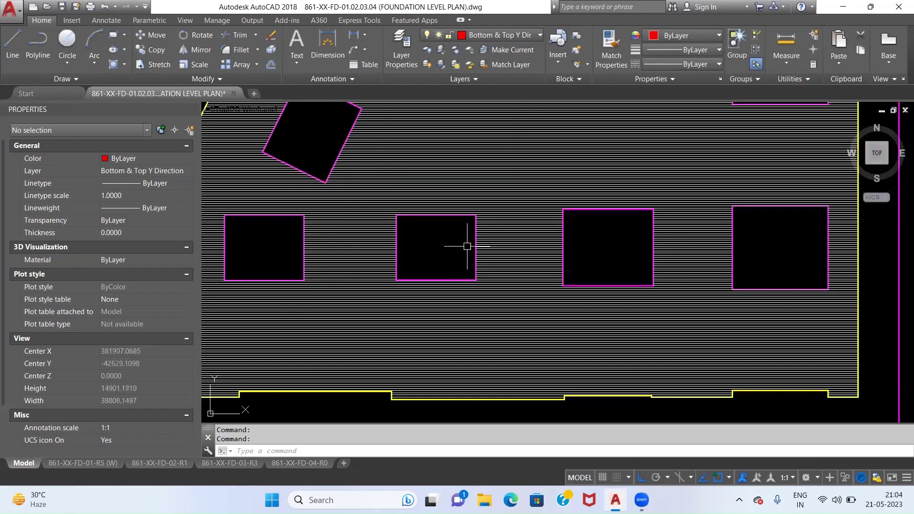
scroll(458, 249, down, 2)
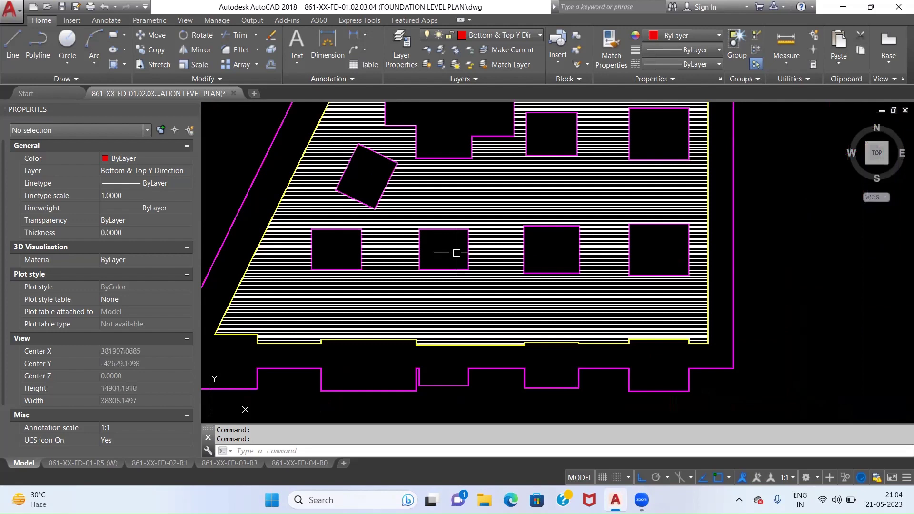
middle_drag(457, 249, 433, 352)
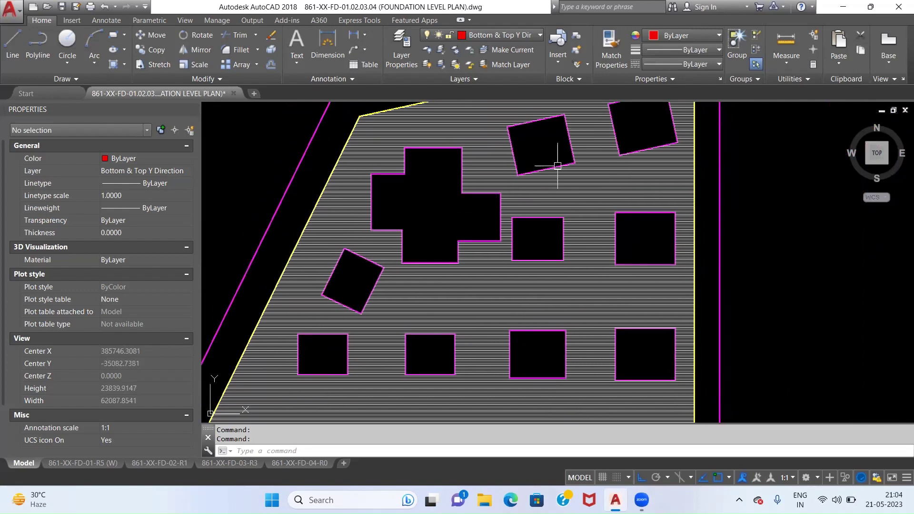
mouse_move(563, 152)
middle_down()
mouse_move(530, 245)
mouse_move(529, 209)
middle_up()
scroll(667, 123, up, 8)
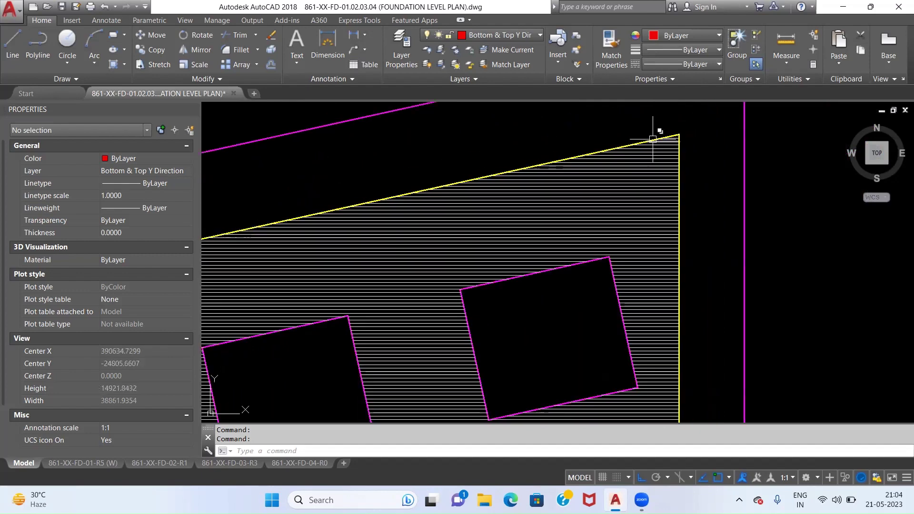
scroll(667, 196, down, 7)
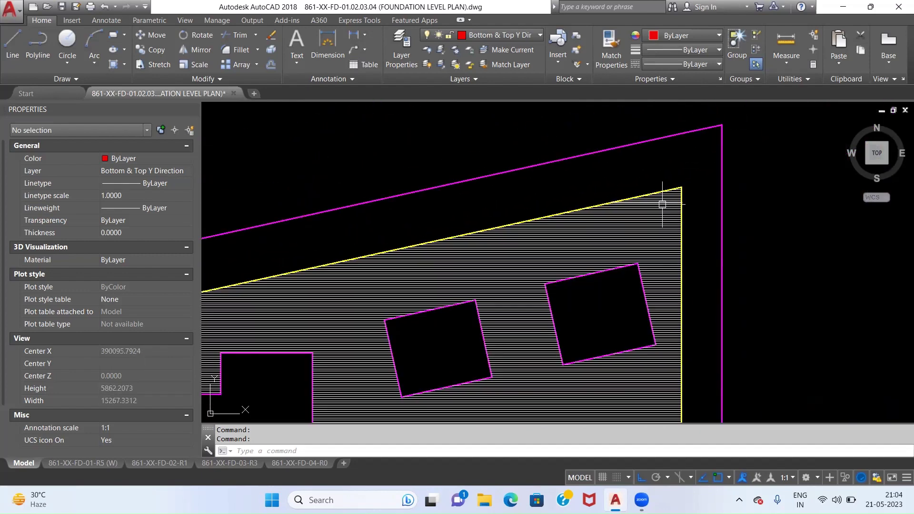
middle_drag(520, 292, 554, 209)
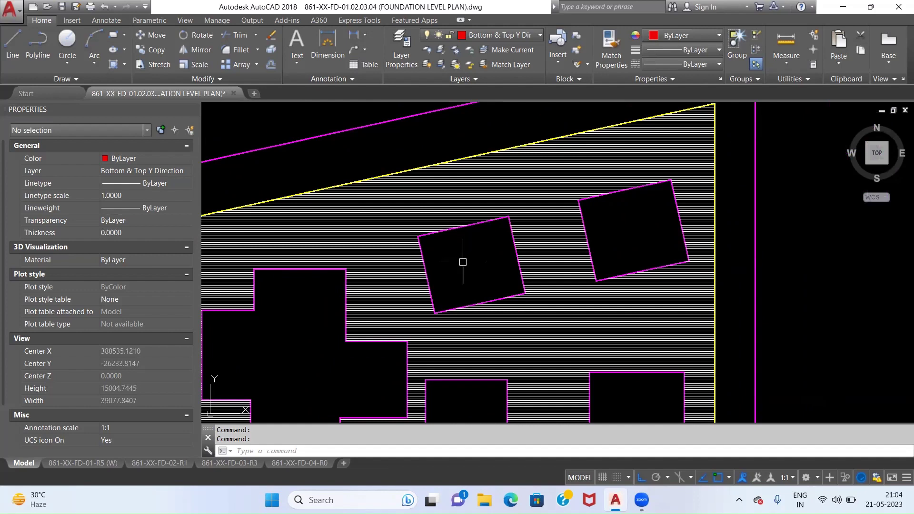
middle_drag(466, 266, 500, 238)
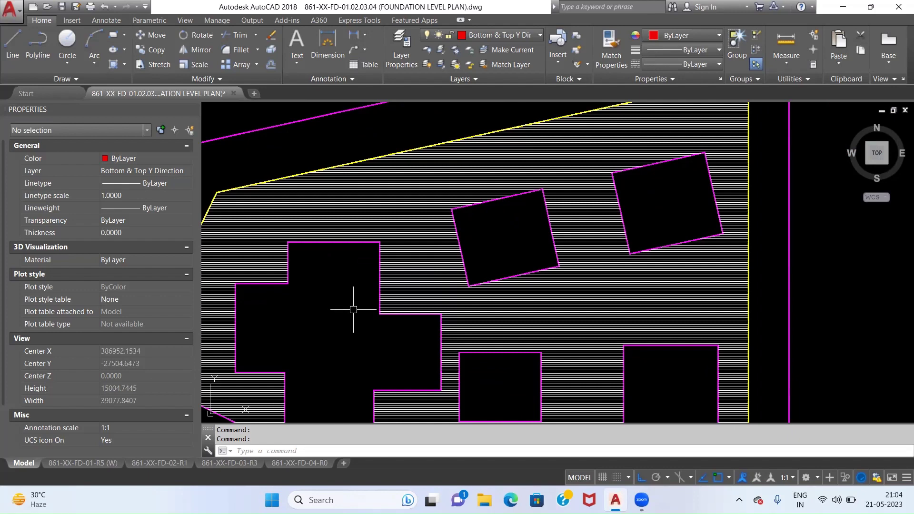
scroll(355, 308, down, 3)
middle_drag(774, 306, 548, 305)
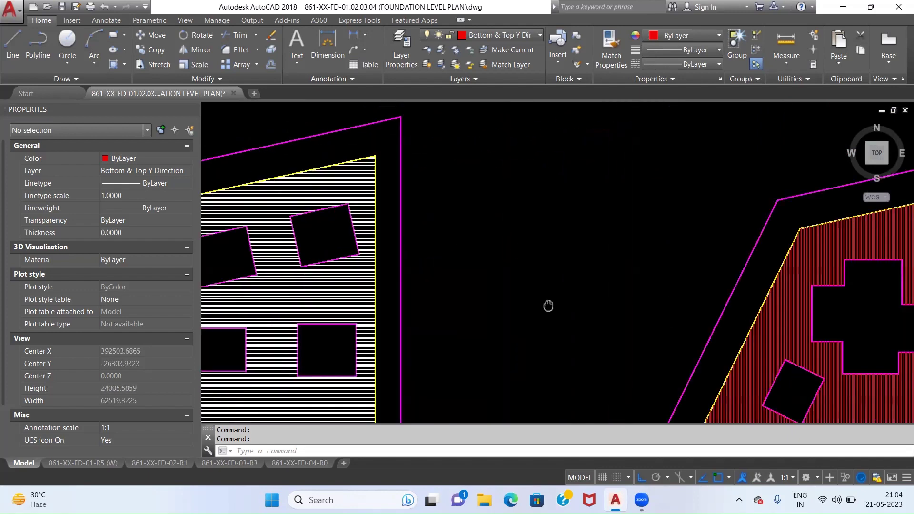
scroll(552, 266, down, 4)
middle_drag(593, 246, 574, 284)
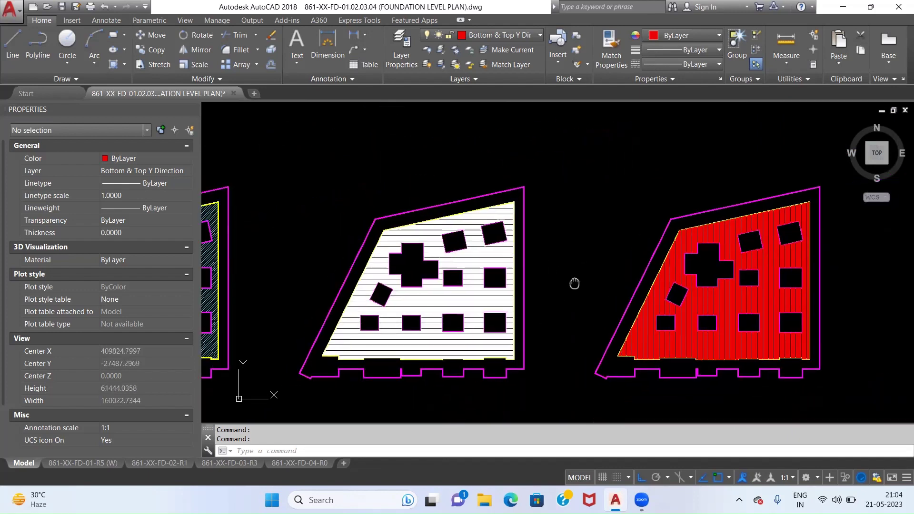
scroll(419, 348, up, 4)
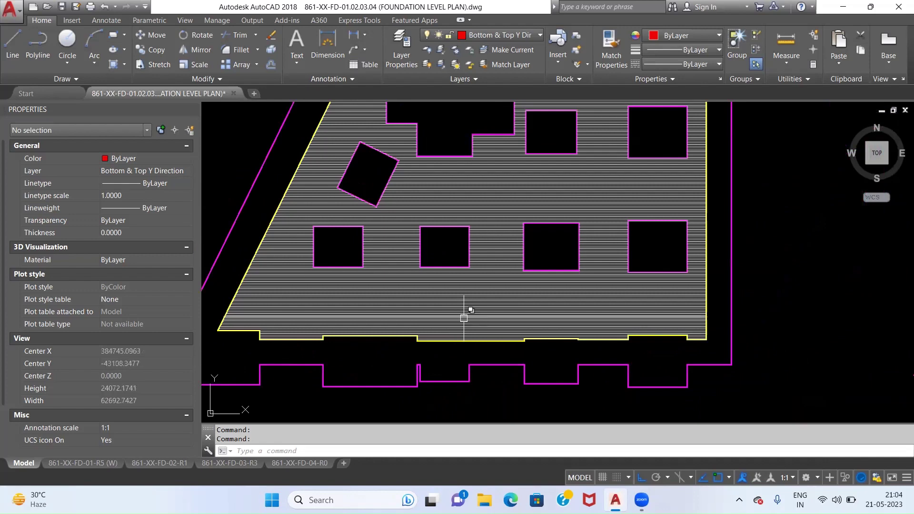
scroll(481, 297, down, 4)
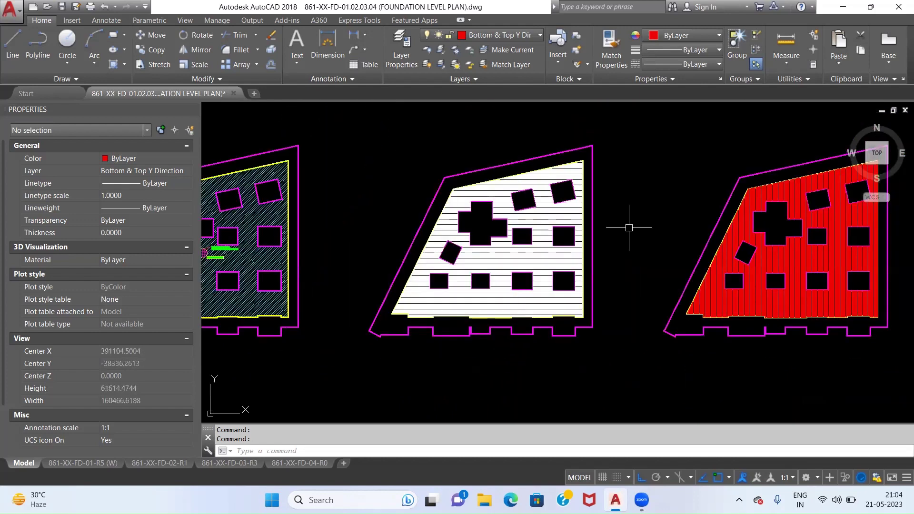
middle_drag(629, 227, 614, 259)
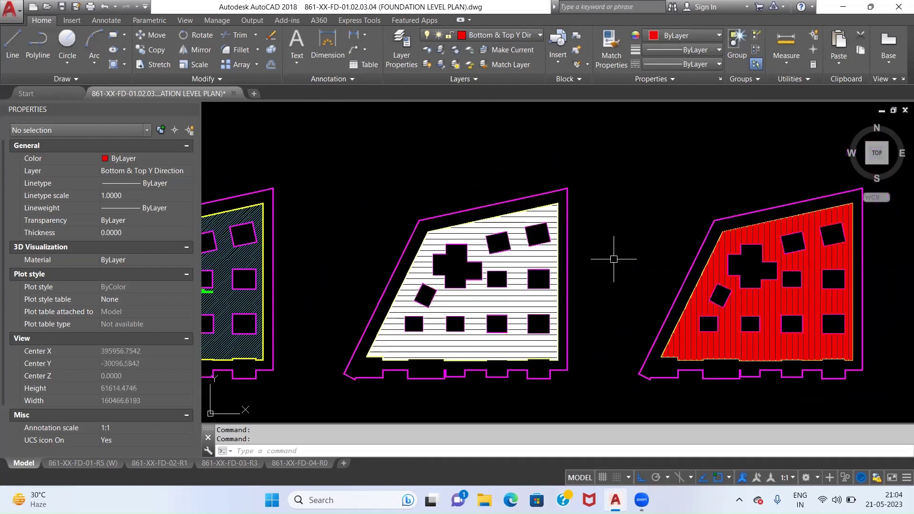
Step: Start the DATAEXTRACTION command and create a new data extraction saved as "BBS Raft" in Documents
text(dataextr)
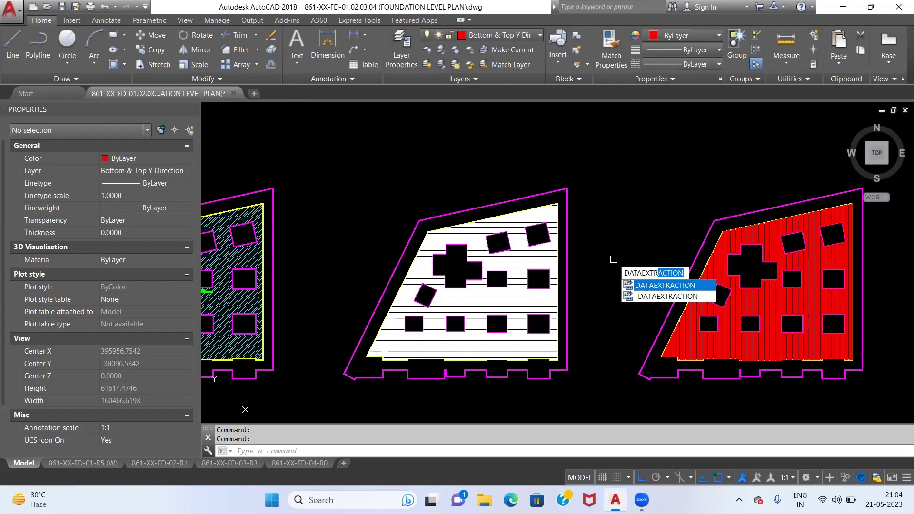
key(Return)
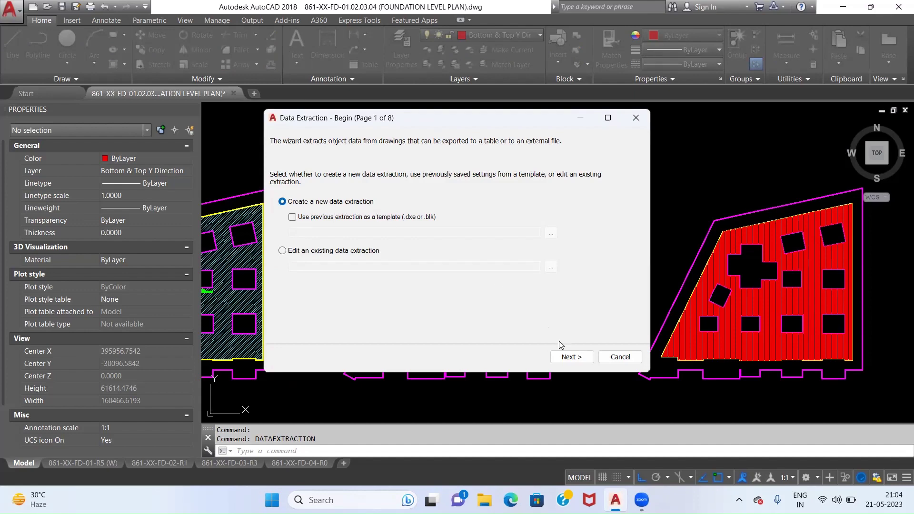
click(571, 358)
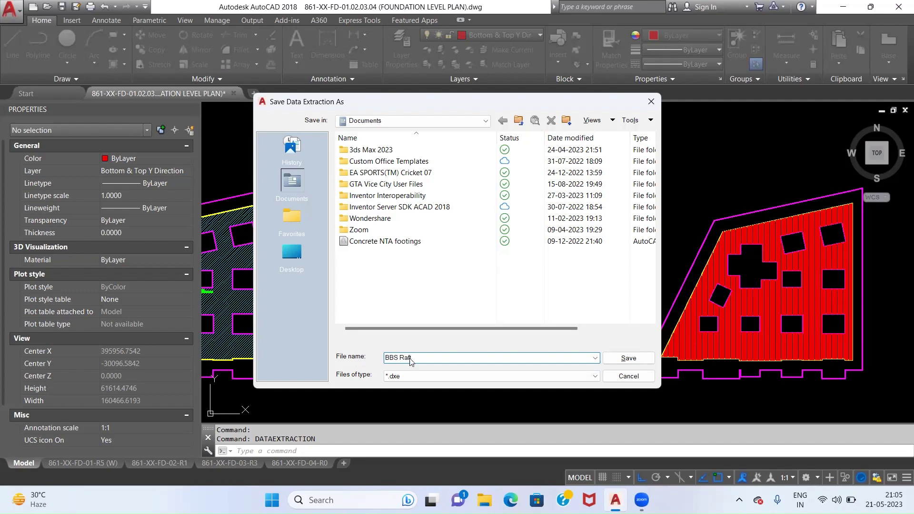
key(Return)
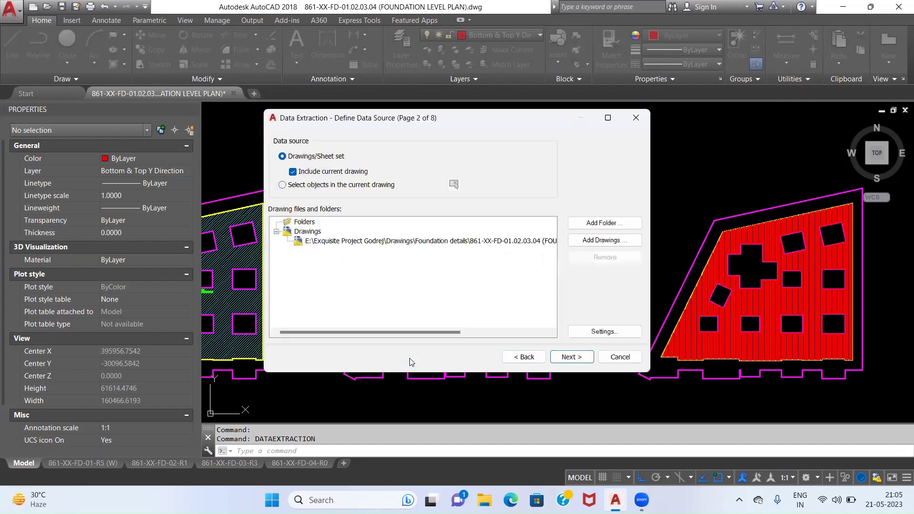
Step: Set the data source to objects in the current drawing, selecting the complete middle and third raft plans with their bars and outlines
click(313, 189)
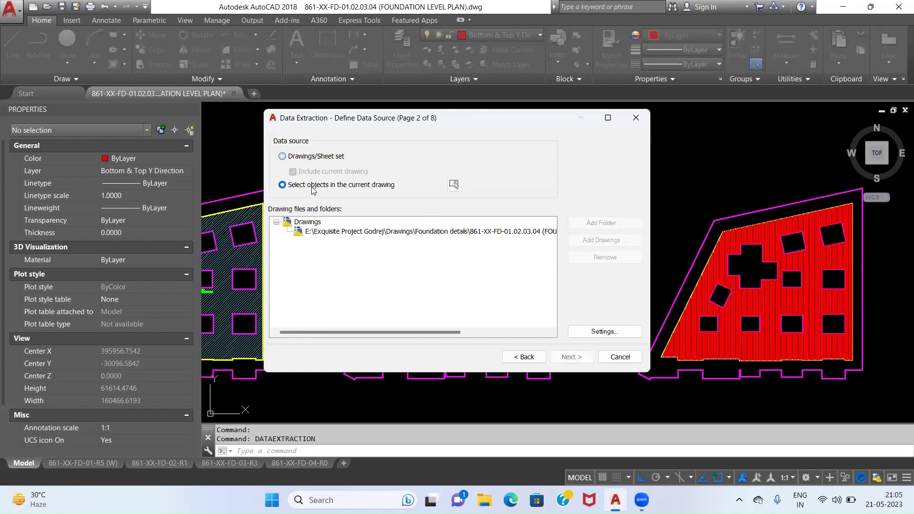
click(454, 185)
scroll(454, 185, down, 2)
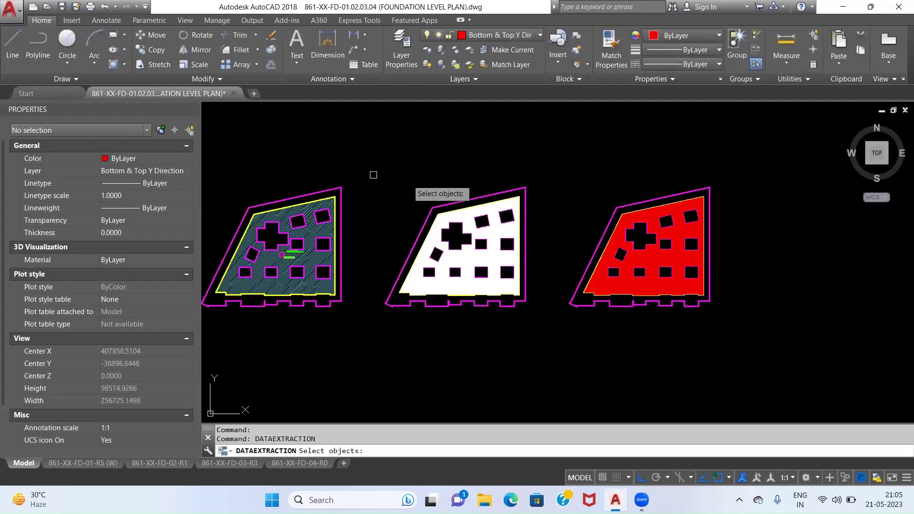
click(362, 169)
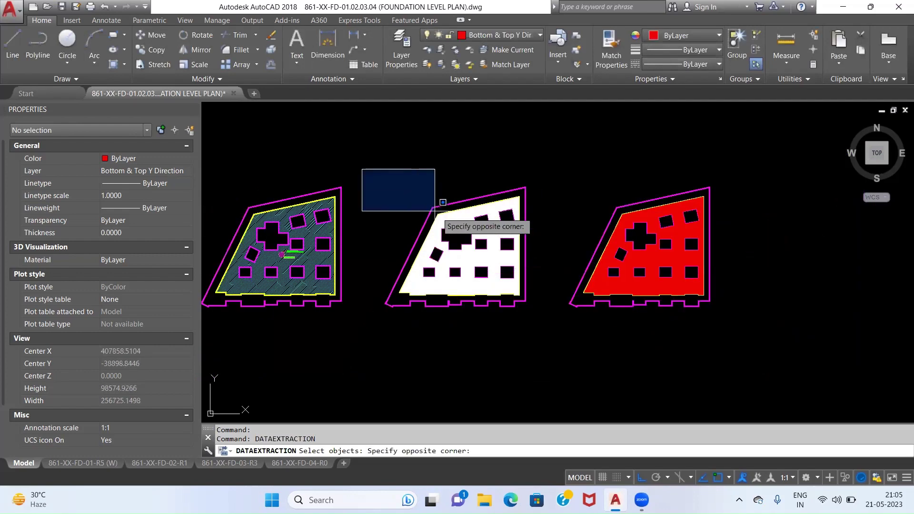
click(755, 326)
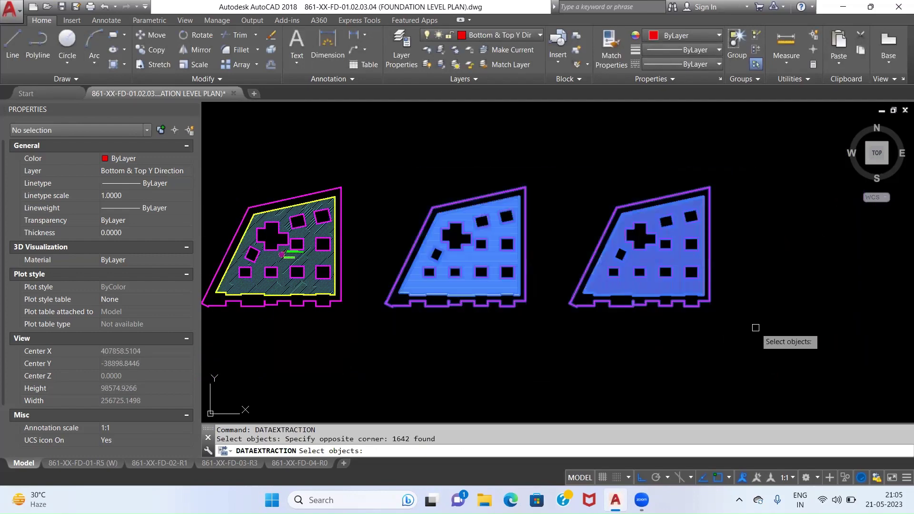
scroll(444, 262, up, 2)
scroll(444, 261, up, 5)
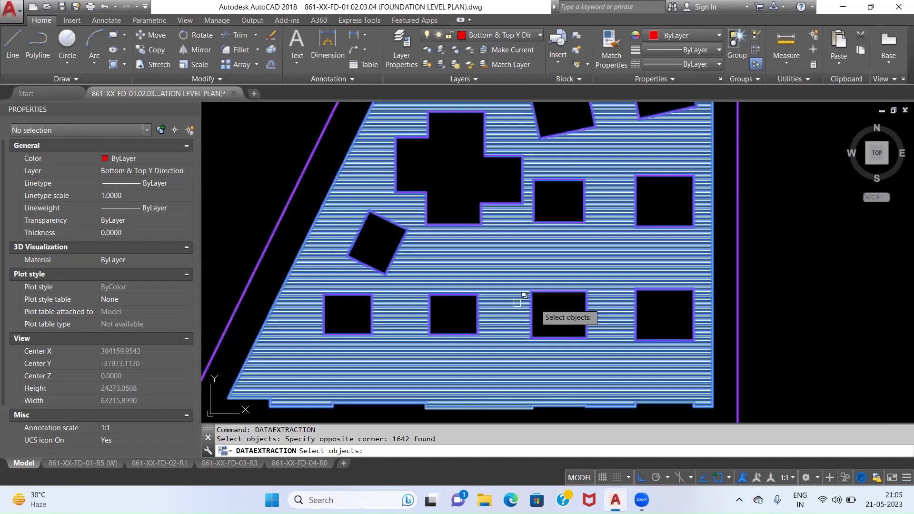
middle_drag(800, 294, 671, 293)
scroll(671, 293, up, 5)
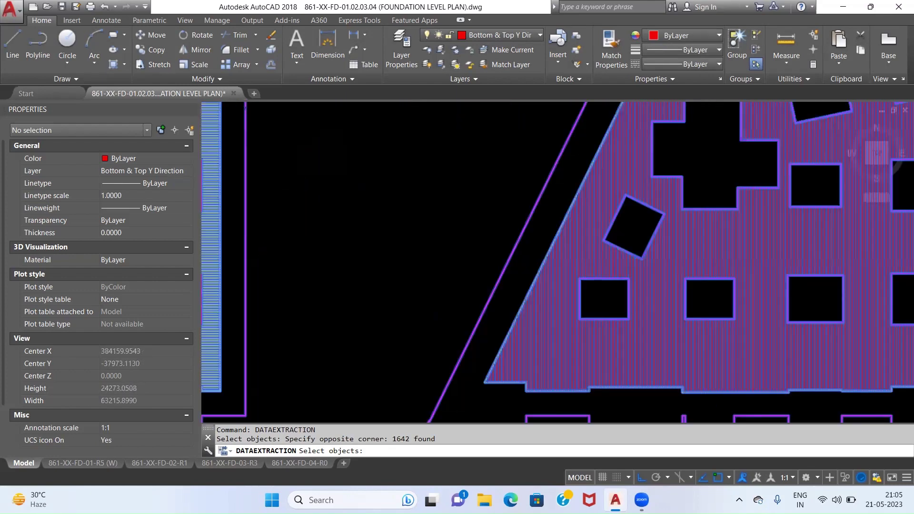
scroll(727, 257, down, 8)
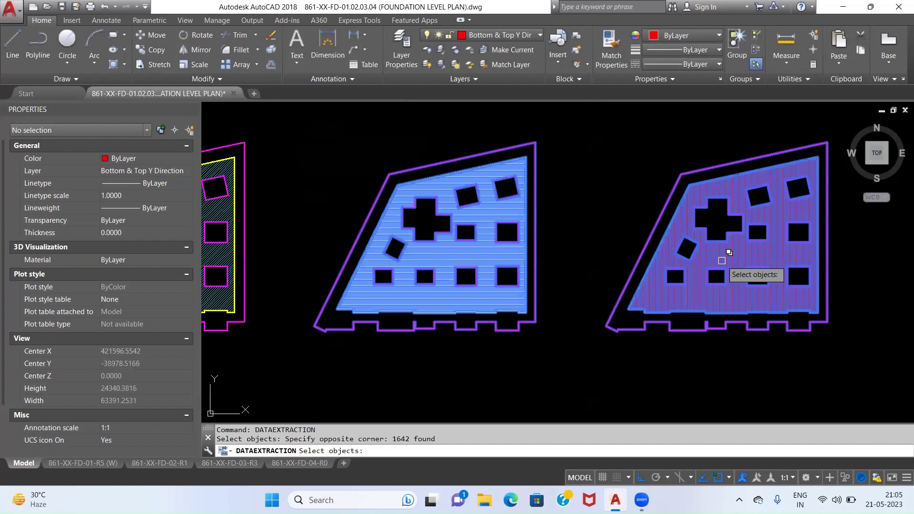
key(Return)
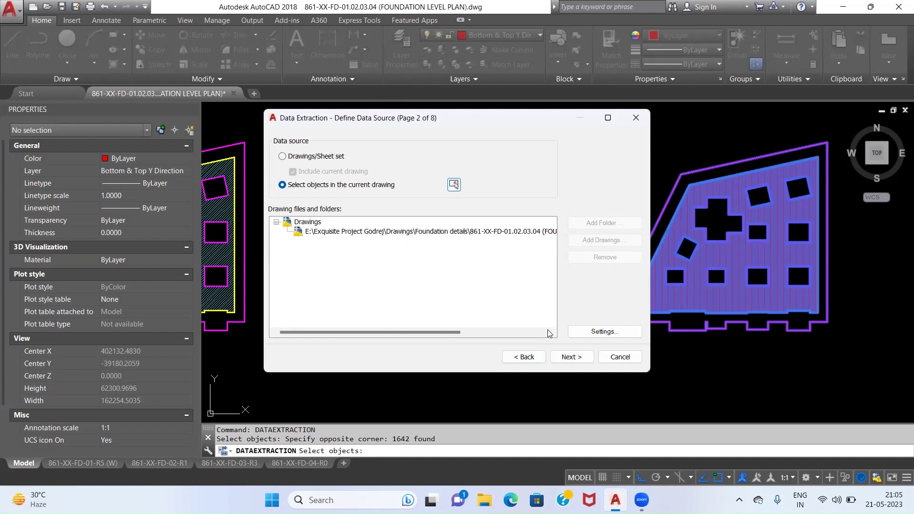
click(572, 359)
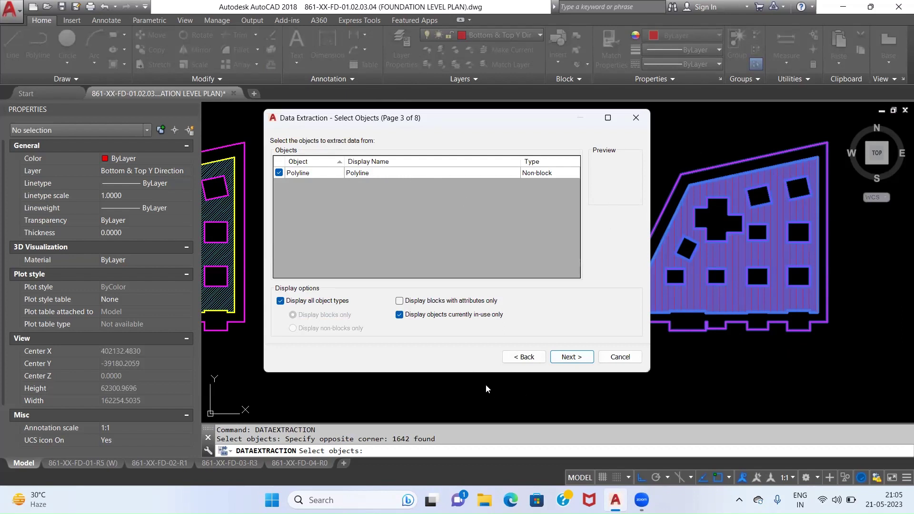
Step: Accept Polyline as the object type to extract and deselect all properties in the property list
click(568, 361)
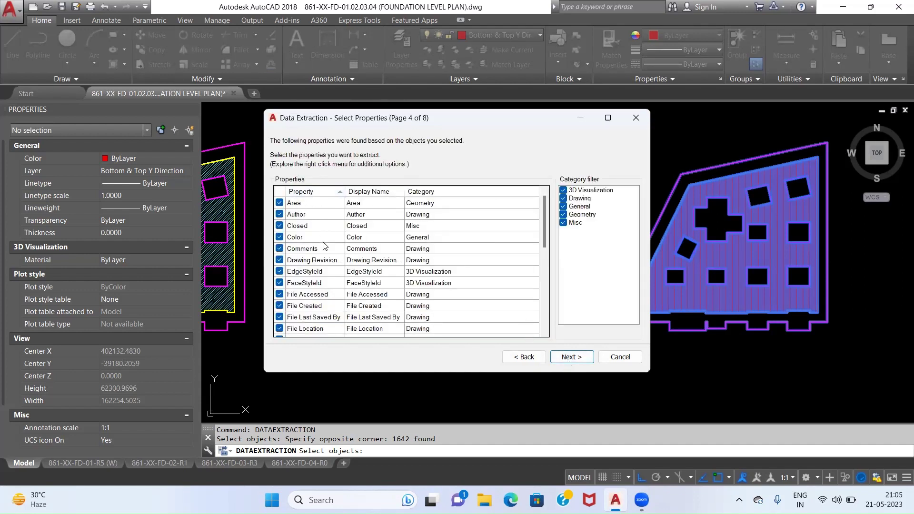
scroll(323, 246, down, 7)
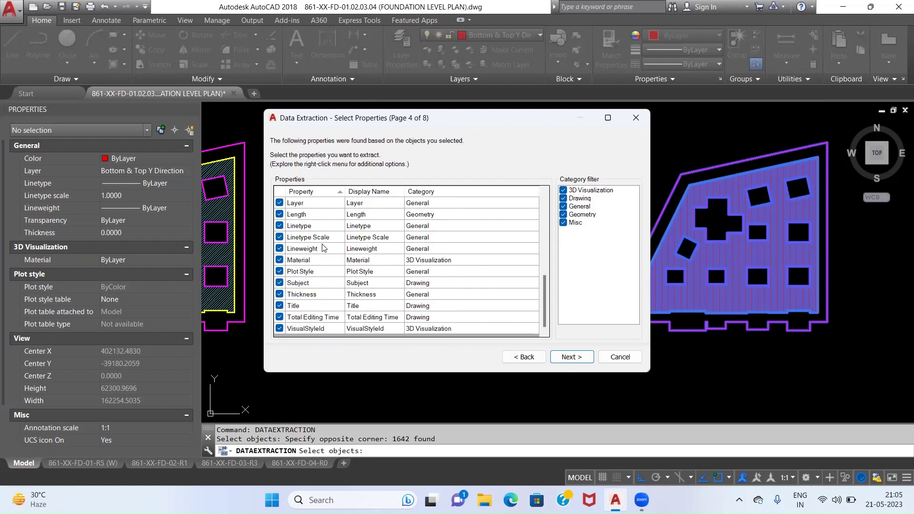
scroll(319, 250, up, 7)
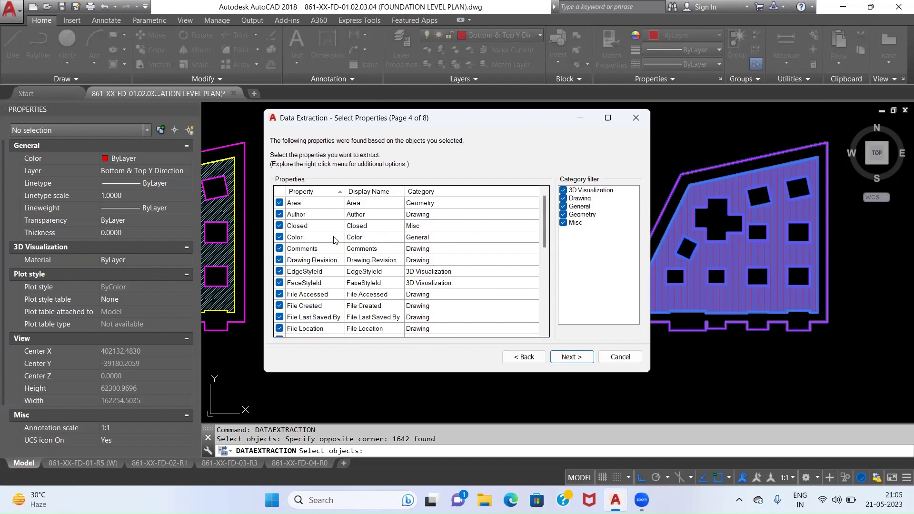
click(333, 238)
right_click(334, 240)
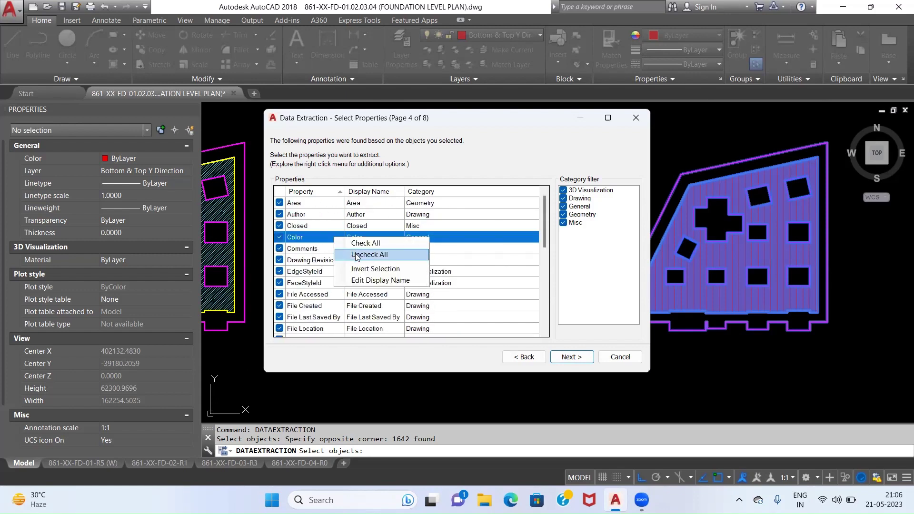
click(319, 216)
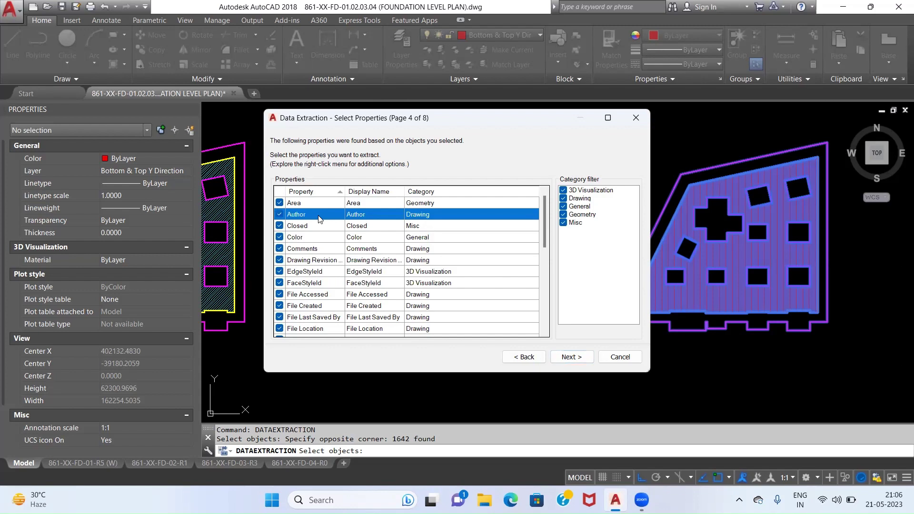
right_click(319, 219)
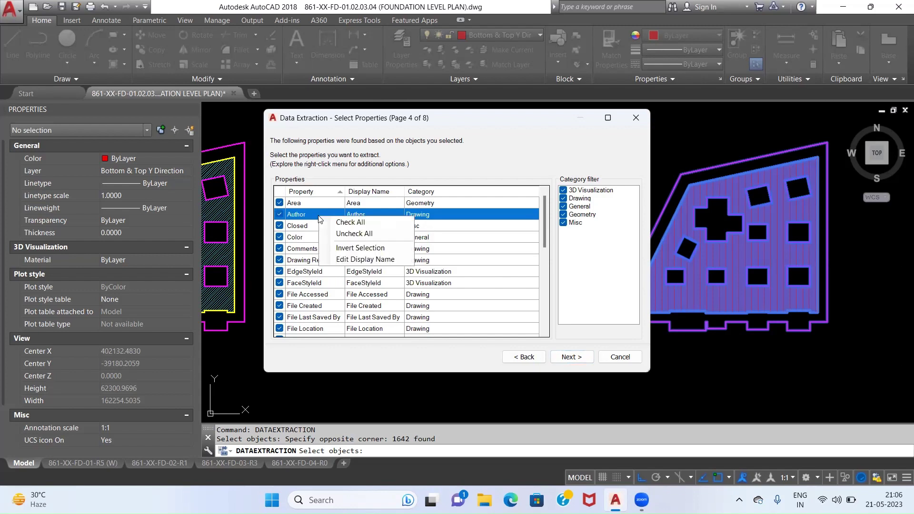
click(352, 235)
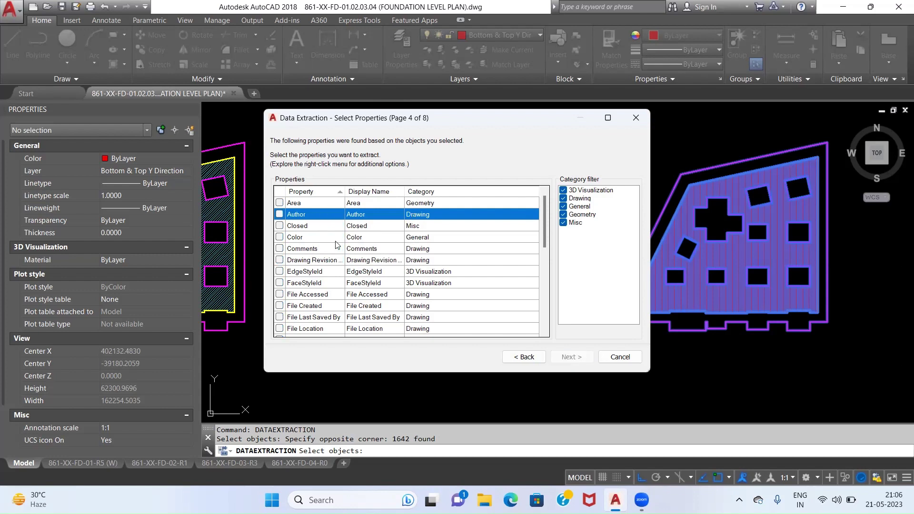
Step: Include only the Length and Layer properties in the extraction, and review the extracted polyline rows with the default refinement options
scroll(322, 248, down, 4)
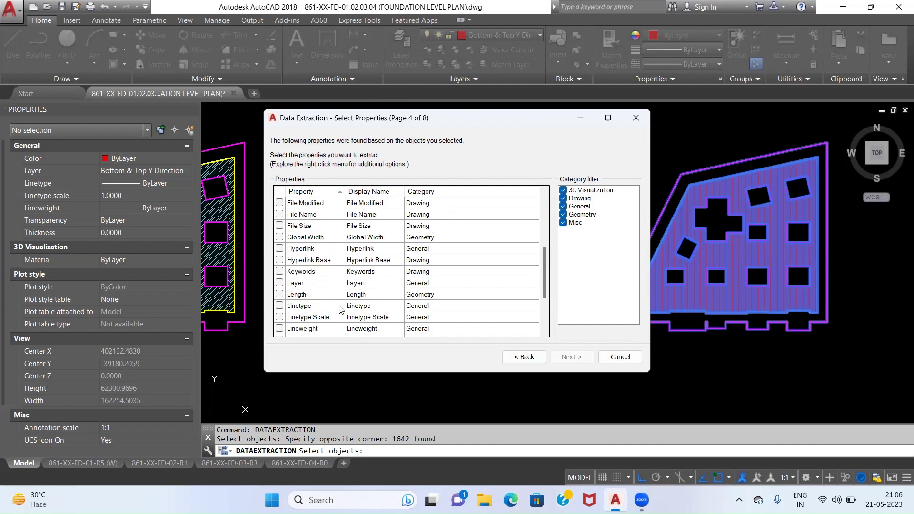
click(280, 295)
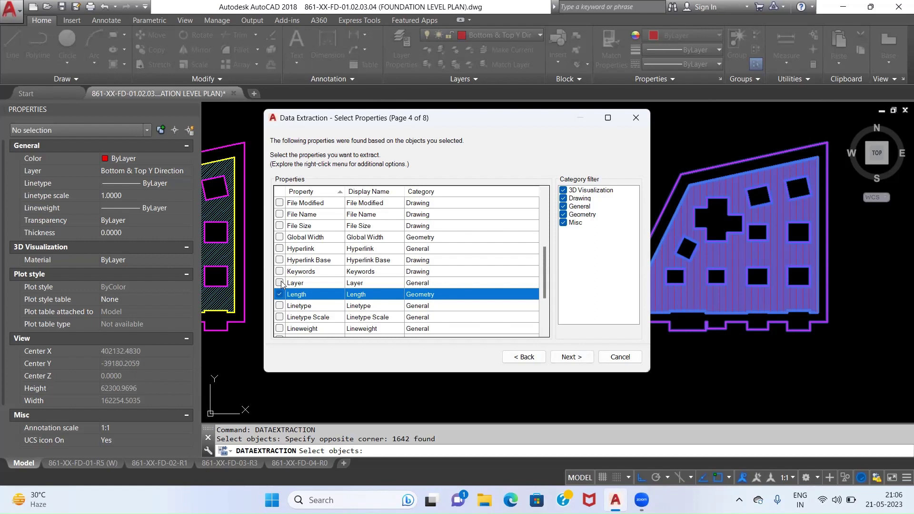
click(280, 283)
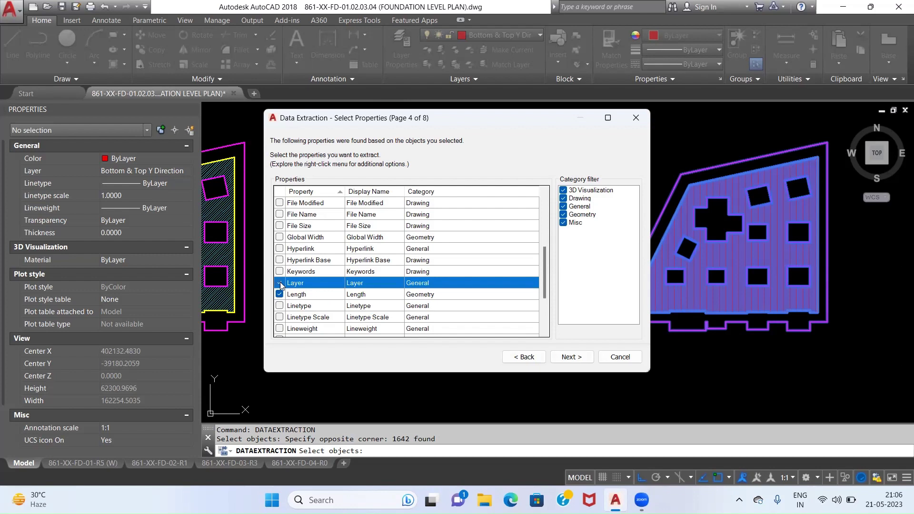
click(576, 361)
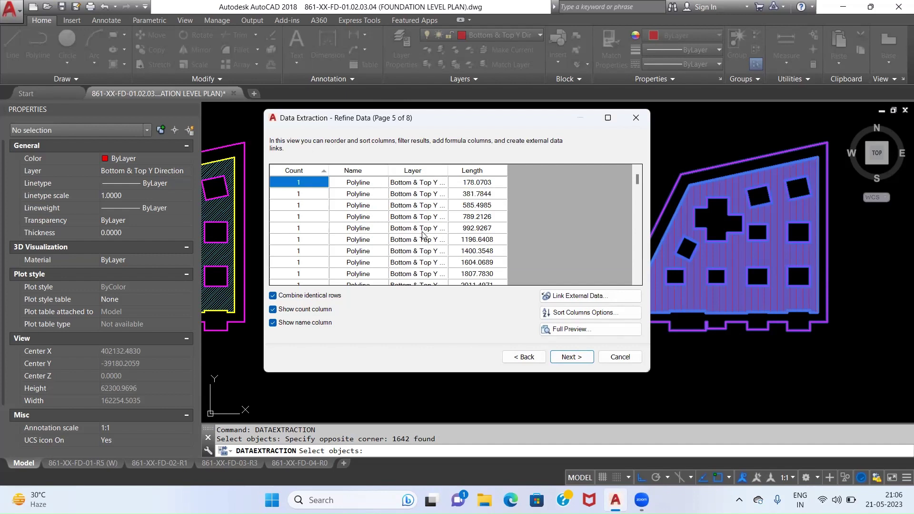
scroll(547, 206, down, 12)
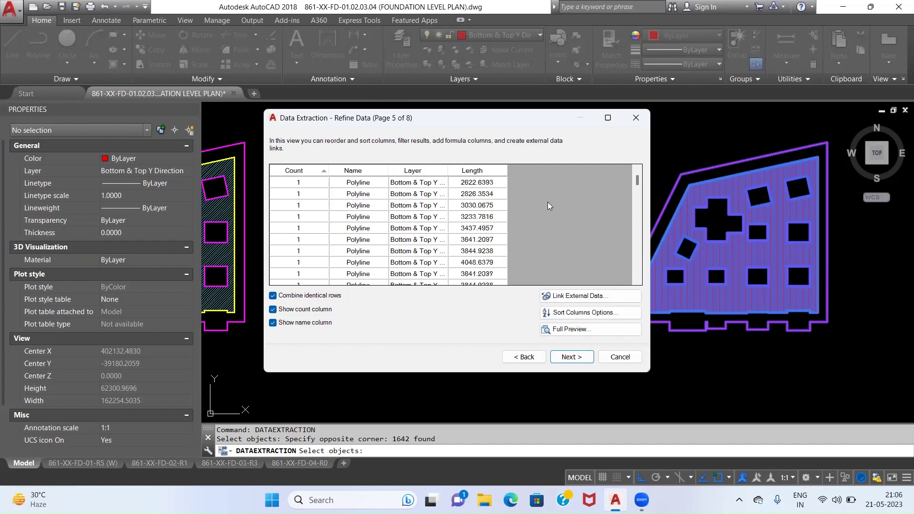
scroll(547, 203, down, 12)
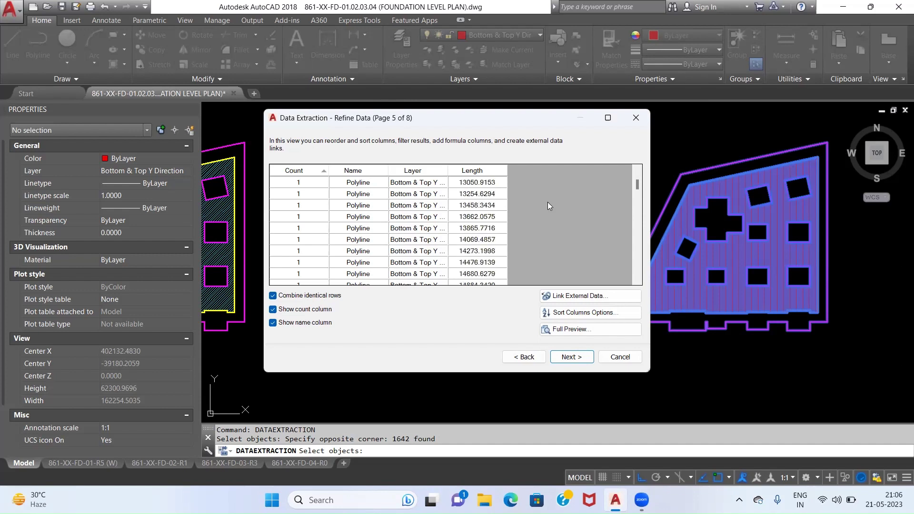
scroll(547, 204, down, 6)
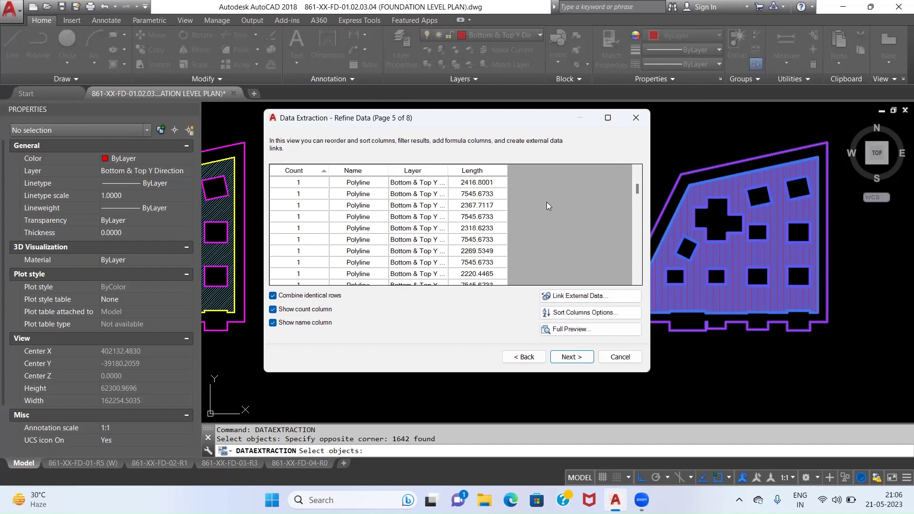
click(572, 357)
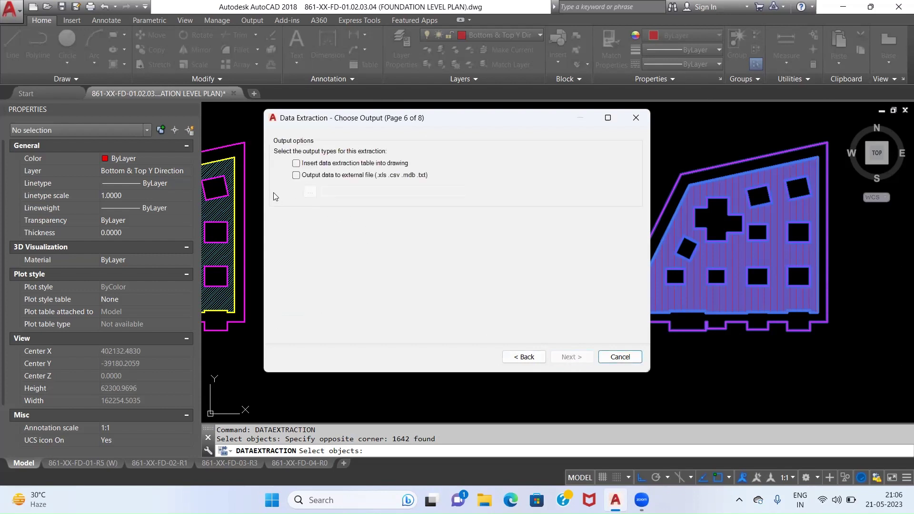
Step: Output the data to the external file "861-XX-FD-01.02.03.04 (FOUNDATION LEVEL PLAN).xls" on the Desktop and finish the extraction
click(296, 176)
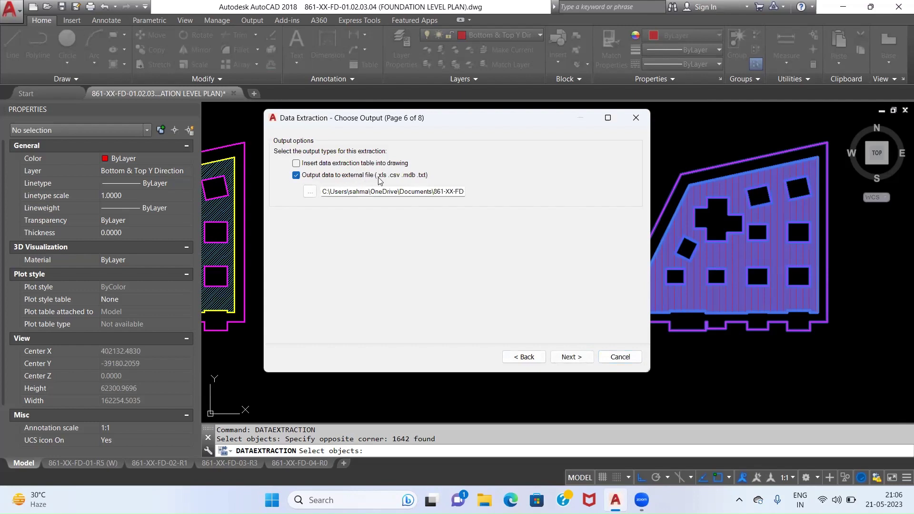
click(309, 192)
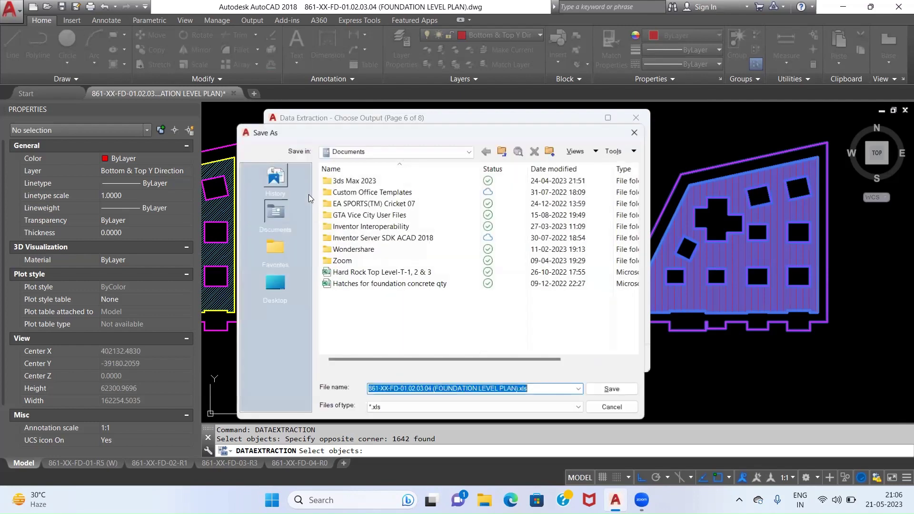
click(275, 285)
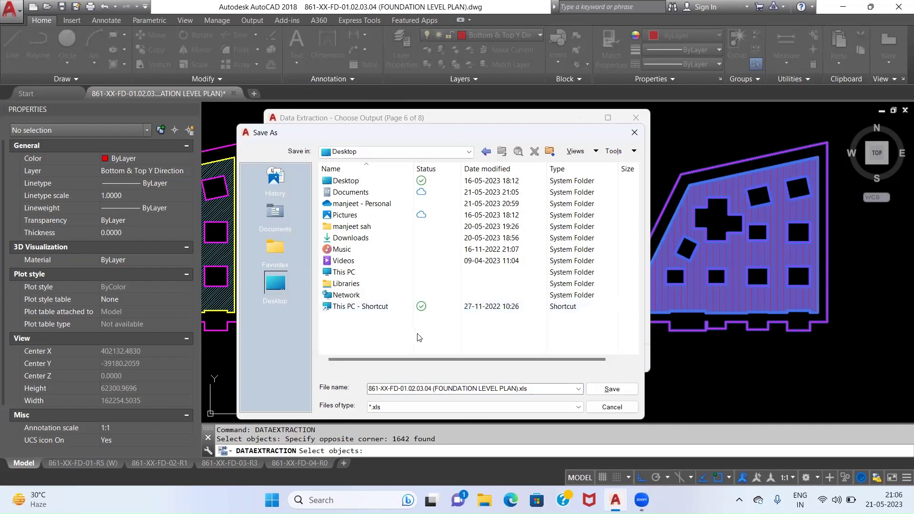
click(609, 389)
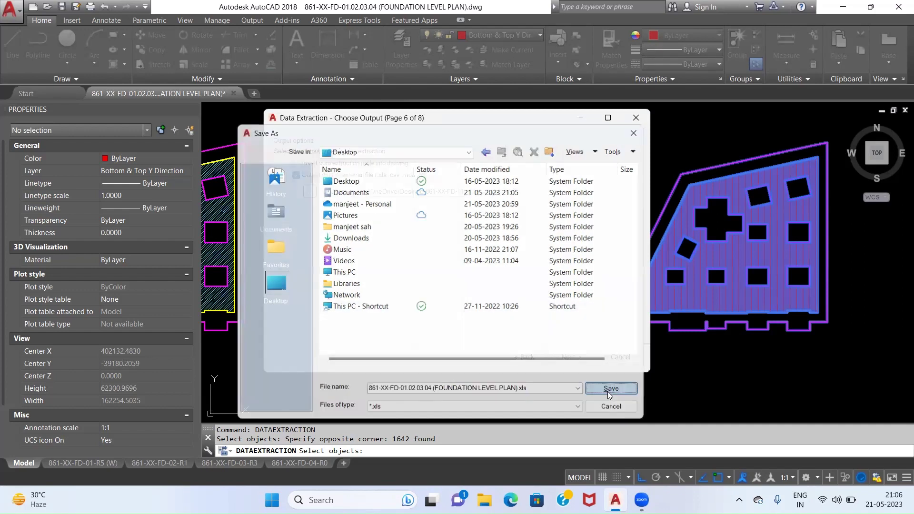
click(579, 359)
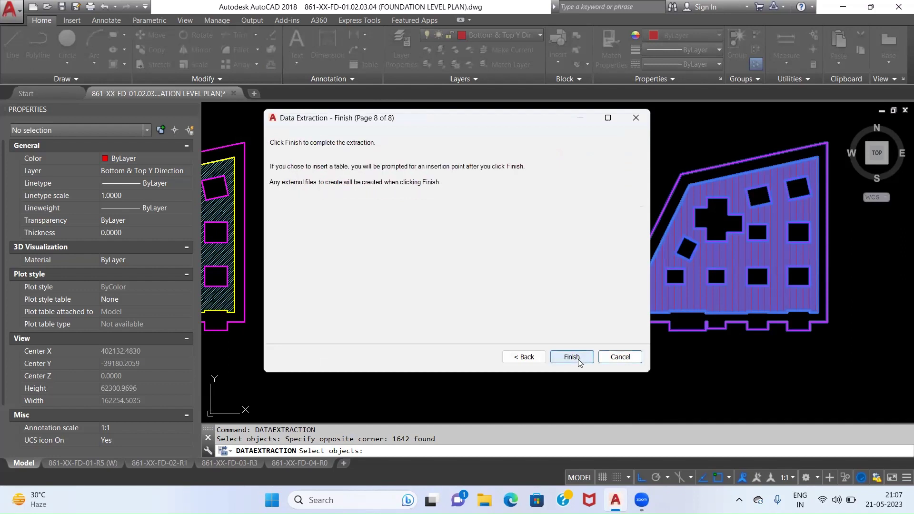
click(578, 360)
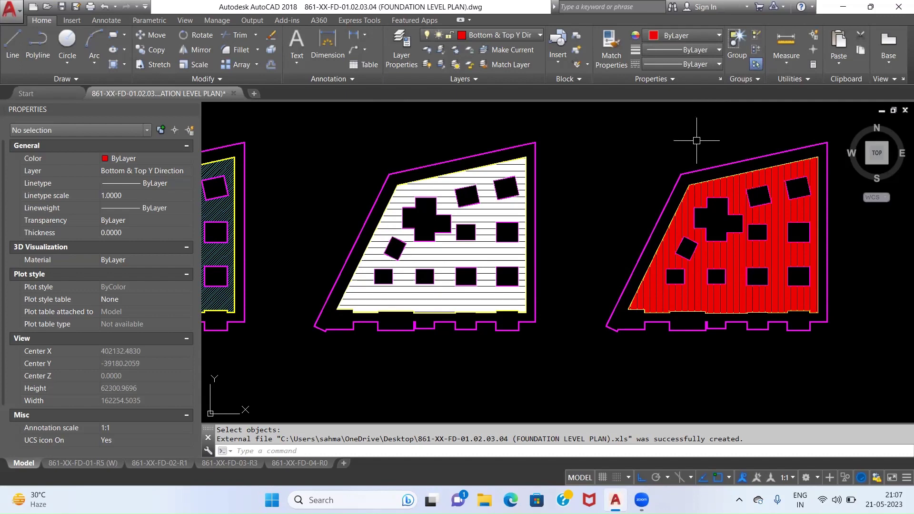
Step: Open the exported foundation plan workbook from the desktop in Excel, maximize it, and widen column C to fit the full layer names
click(843, 7)
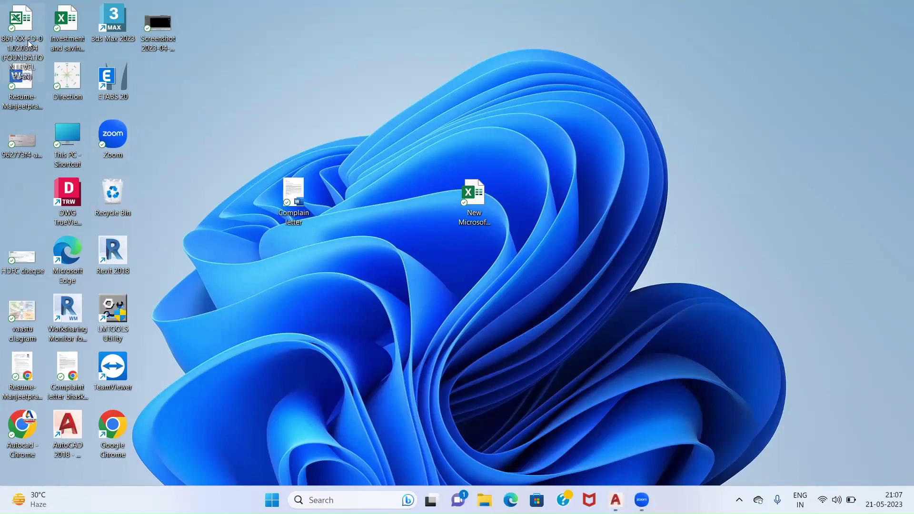
double_click(28, 44)
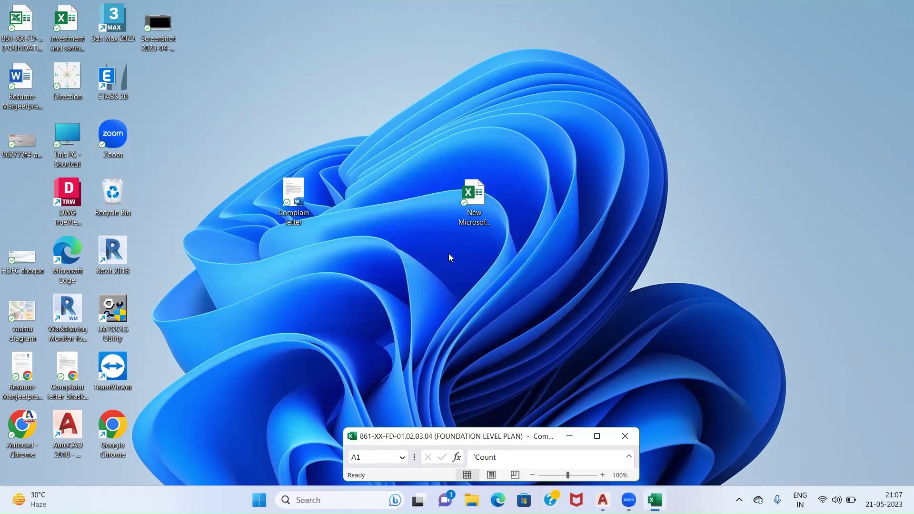
click(597, 436)
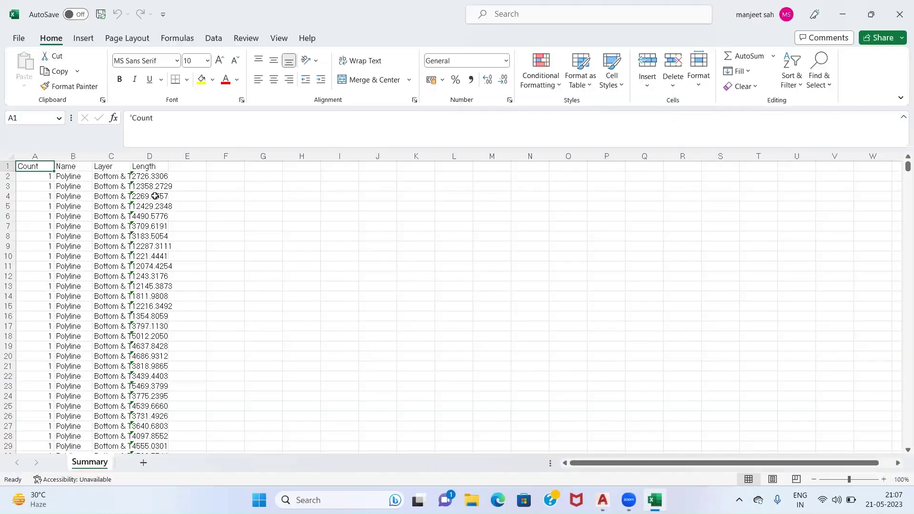
drag(131, 157, 204, 157)
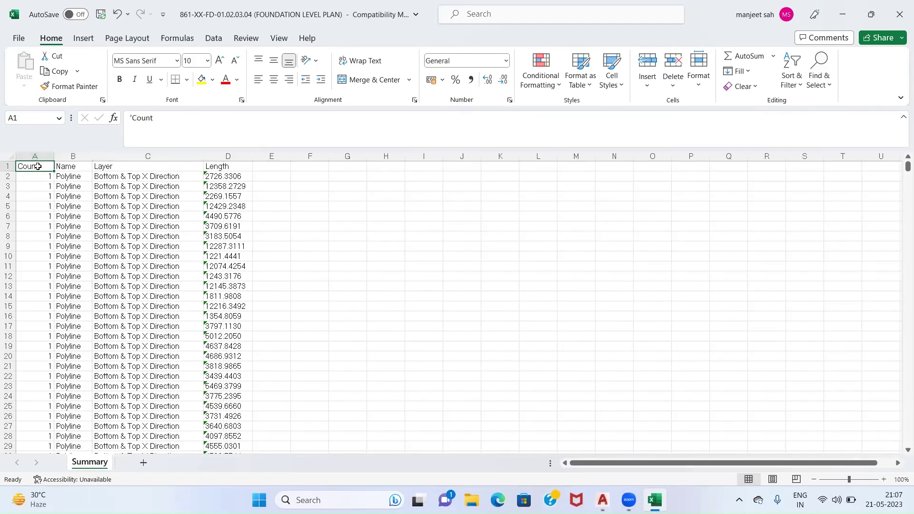
Step: Rename the Count header in A1 as "Nos of bar" and widen column A slightly to fit it
text(No)
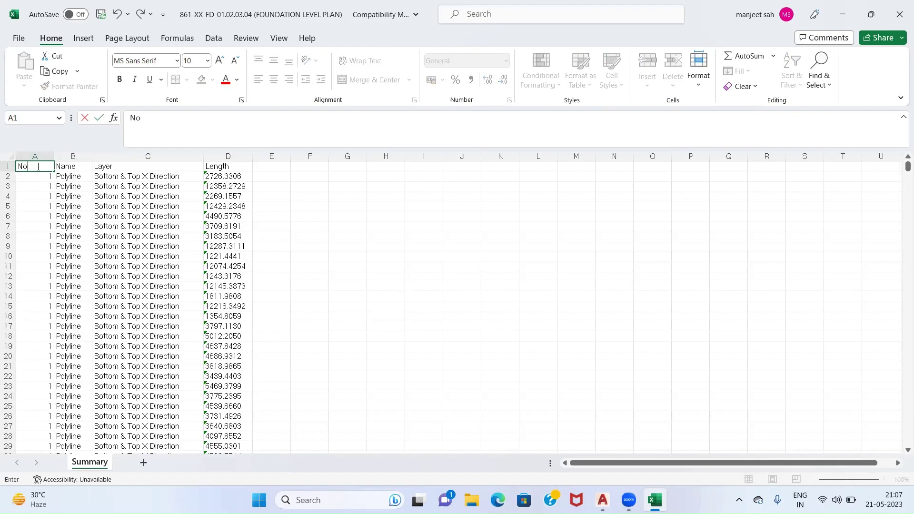
text(s of bar)
key(Tab)
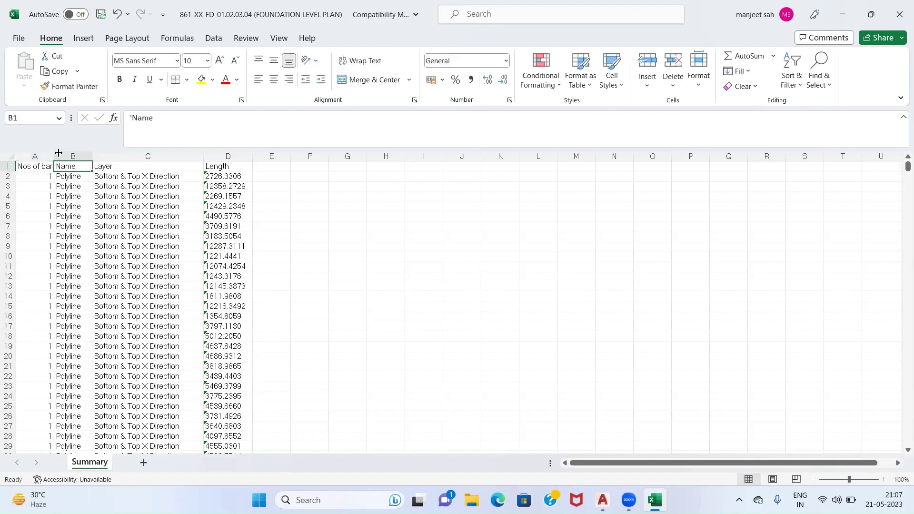
drag(54, 156, 55, 157)
Step: Delete the Name column from the Summary sheet
click(73, 197)
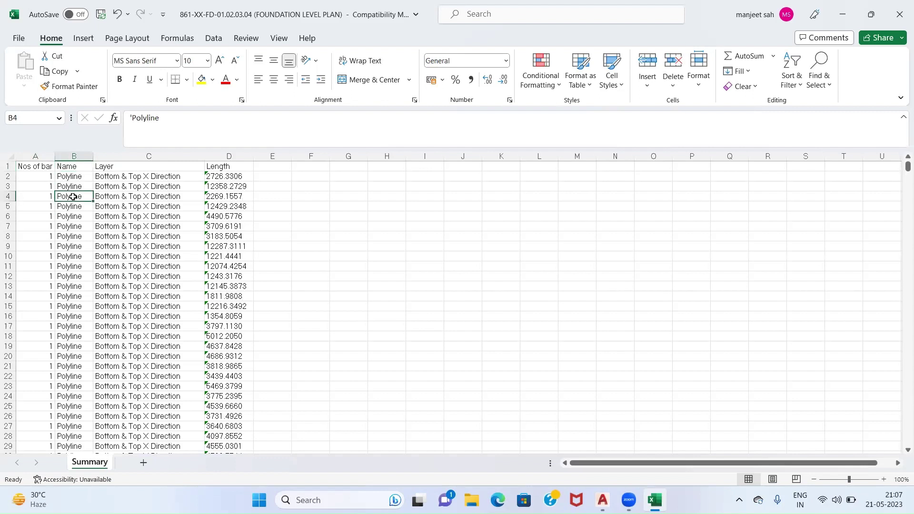
click(81, 158)
right_click(82, 158)
click(116, 297)
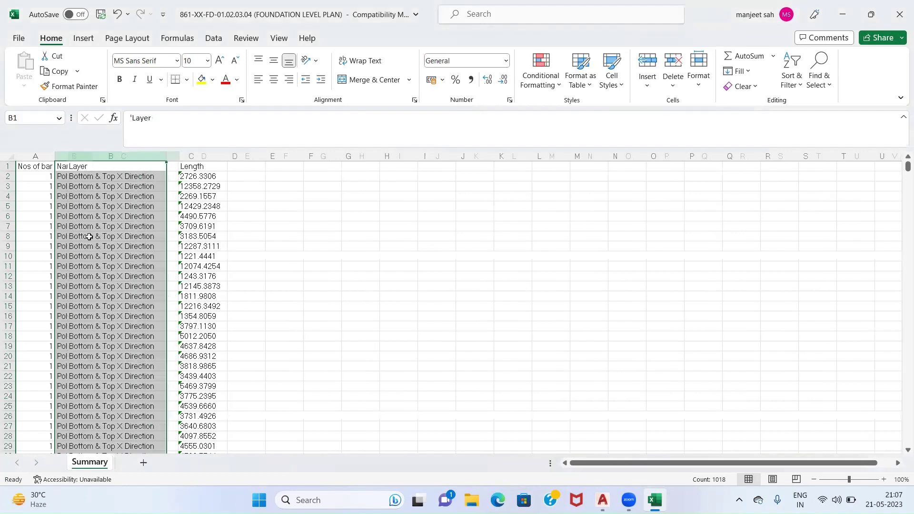
click(79, 177)
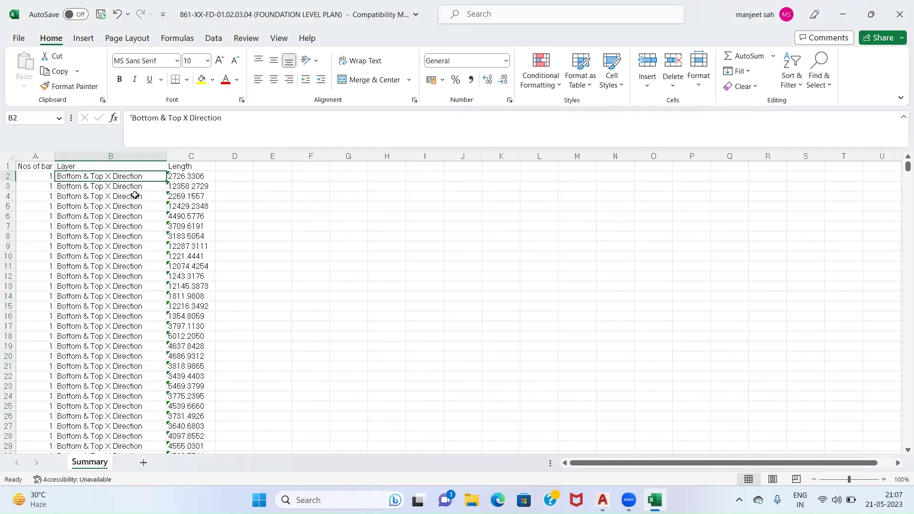
Step: Examine the layer names and lengths listed down the Summary sheet, and return to the first row
scroll(125, 206, down, 15)
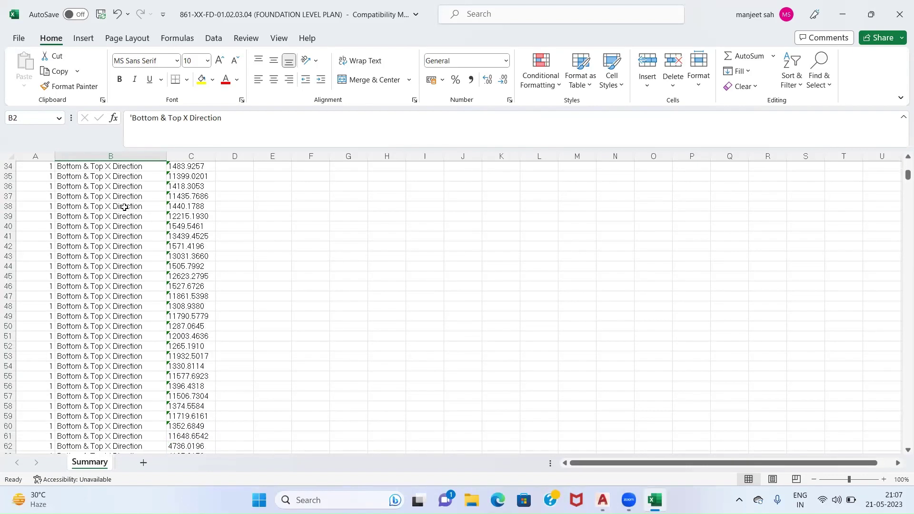
scroll(123, 208, down, 20)
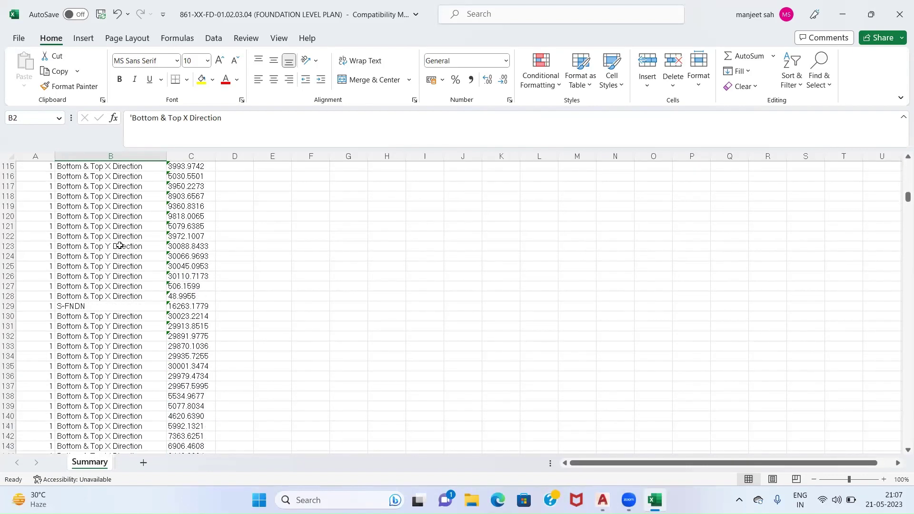
scroll(122, 245, up, 4)
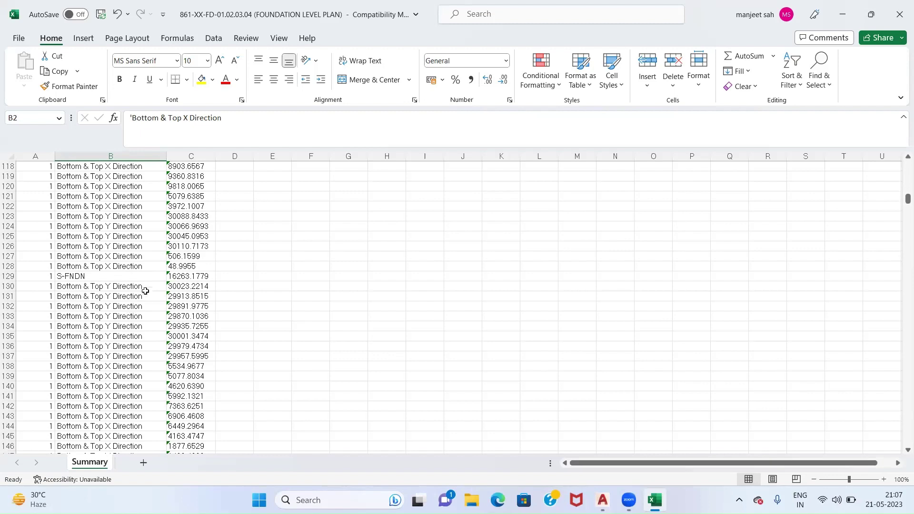
scroll(143, 290, down, 1)
scroll(143, 290, down, 8)
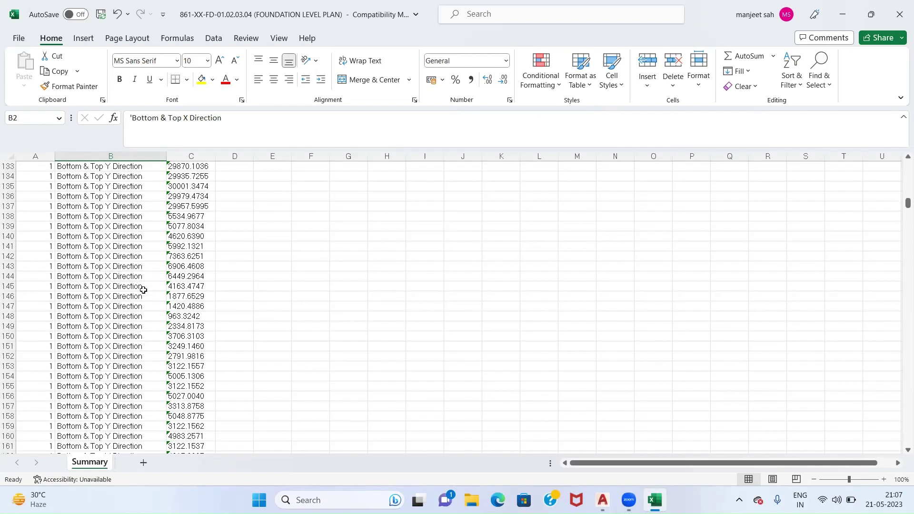
scroll(144, 290, down, 17)
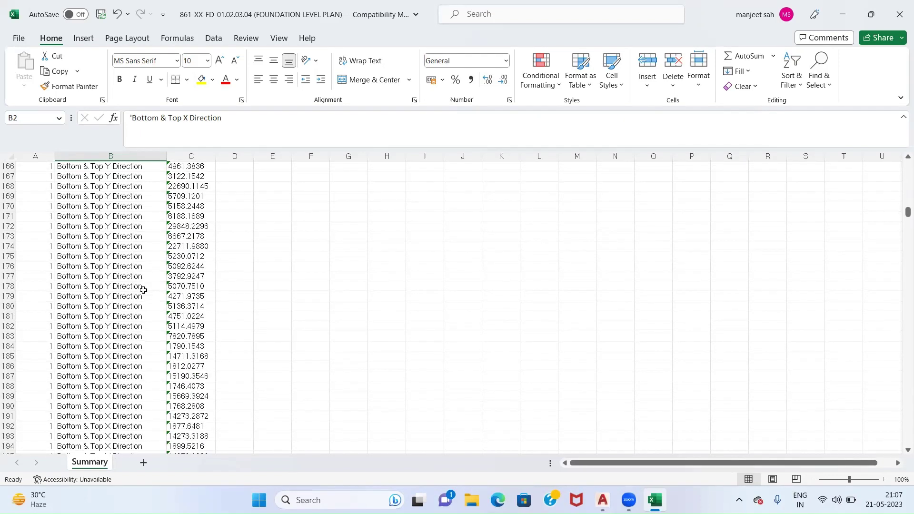
scroll(143, 290, down, 20)
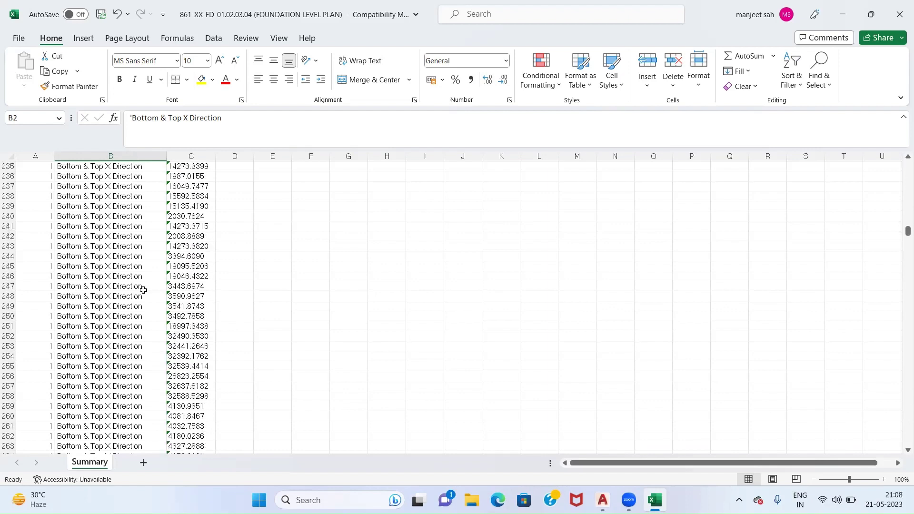
drag(908, 237, 903, 124)
Step: Convert the Length column from text to numbers using Text to Columns with the Tab delimiter and General format
click(193, 177)
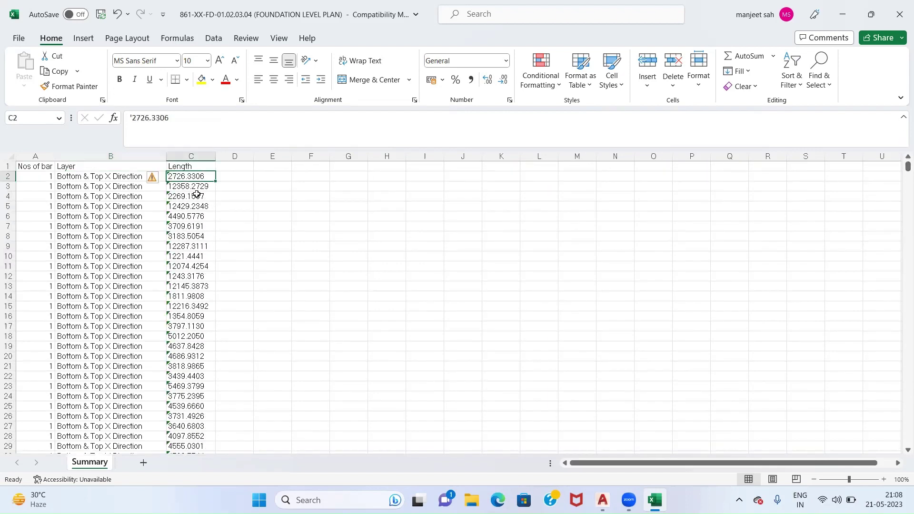
click(199, 155)
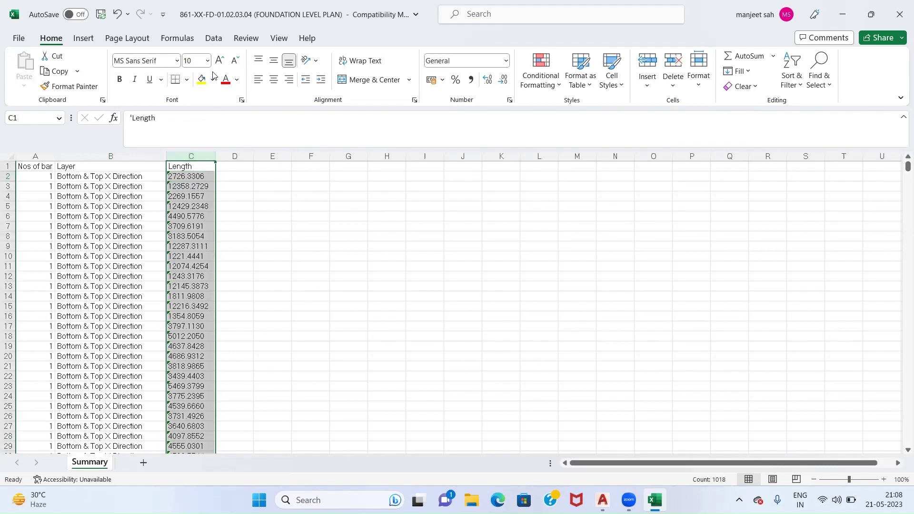
click(217, 39)
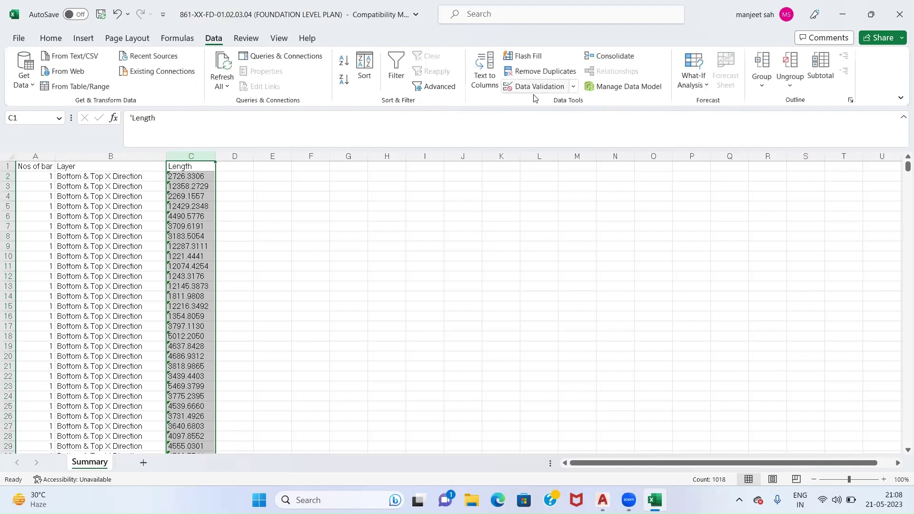
click(487, 83)
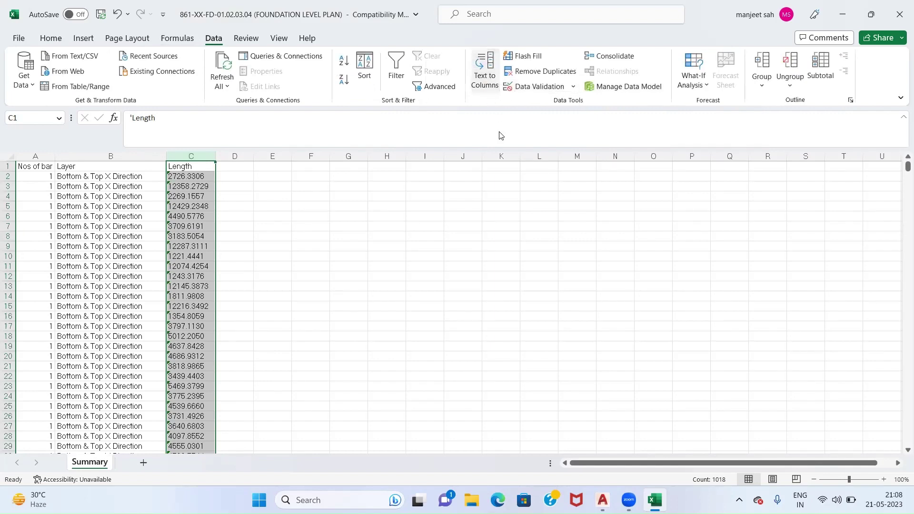
click(266, 467)
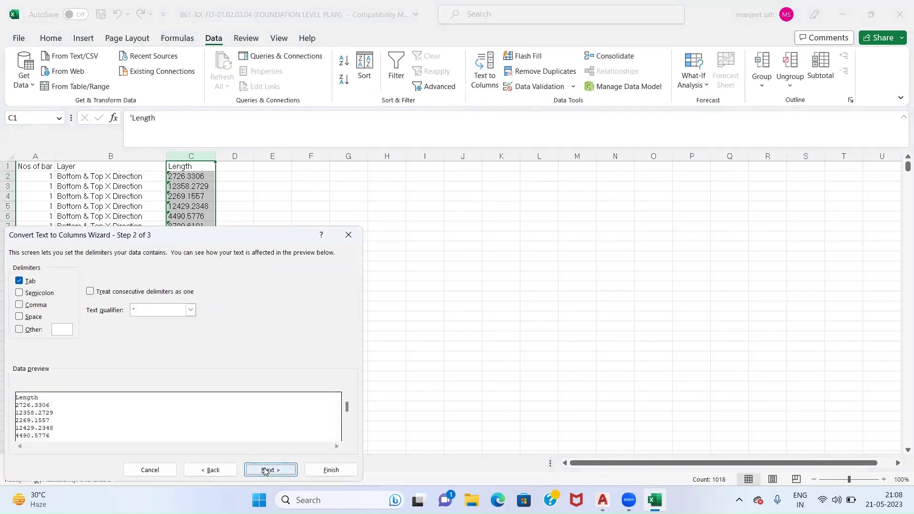
click(265, 470)
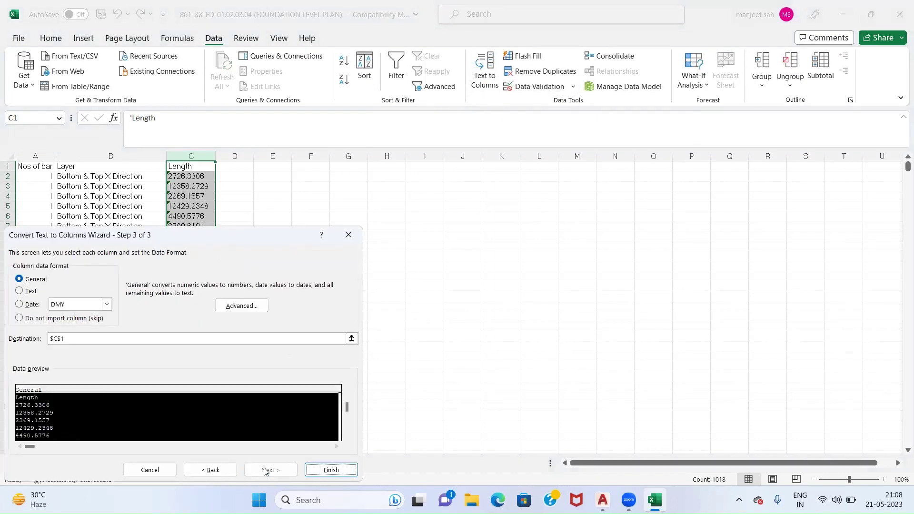
click(328, 472)
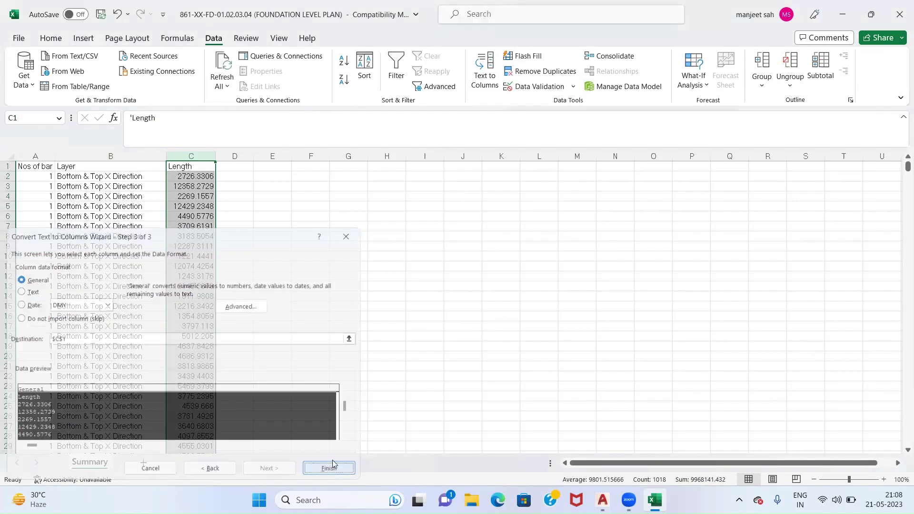
click(267, 236)
click(183, 176)
click(183, 216)
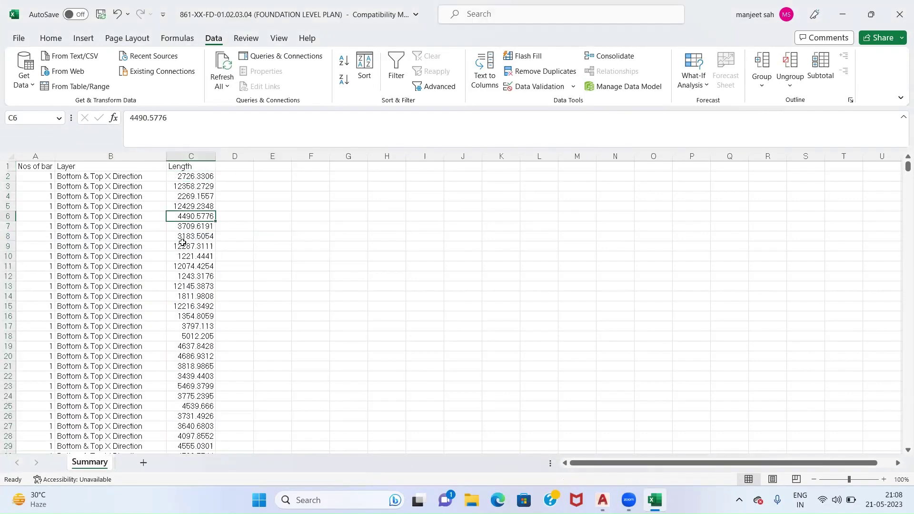
click(187, 278)
click(193, 336)
Step: Add filters to the header row of the whole data range A1:C1018 on the Summary sheet
drag(33, 167, 200, 196)
drag(168, 387, 196, 437)
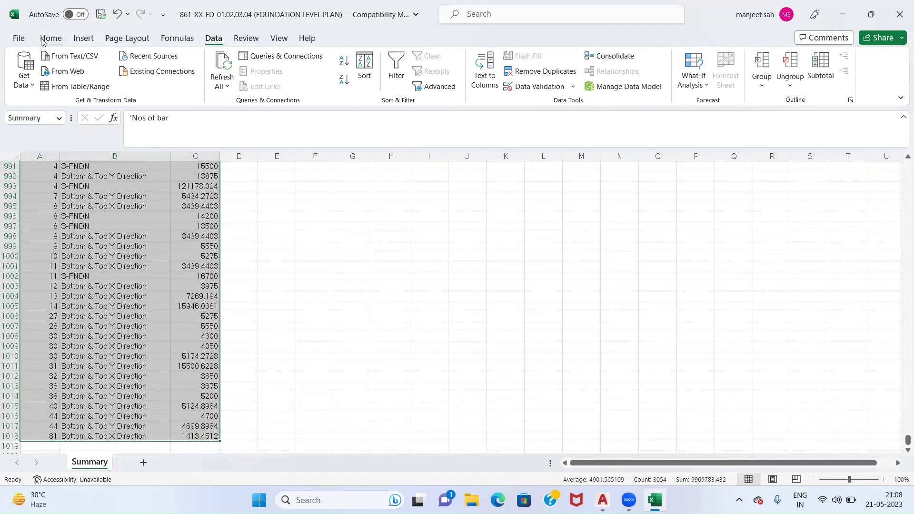
click(51, 38)
click(790, 77)
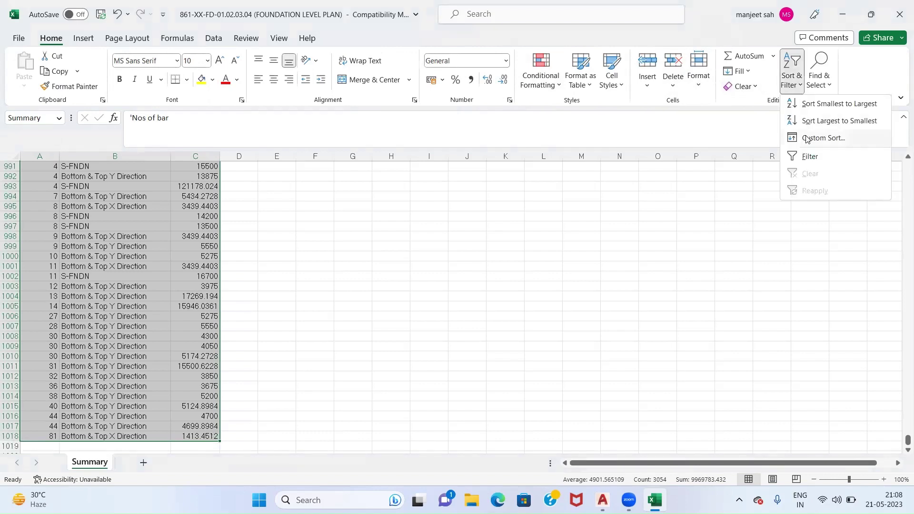
click(809, 157)
click(353, 285)
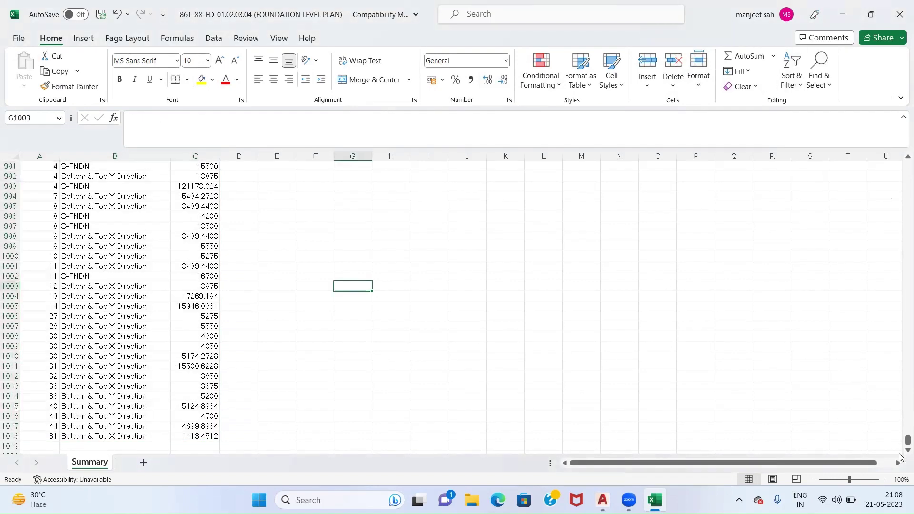
drag(901, 442, 889, 165)
click(348, 316)
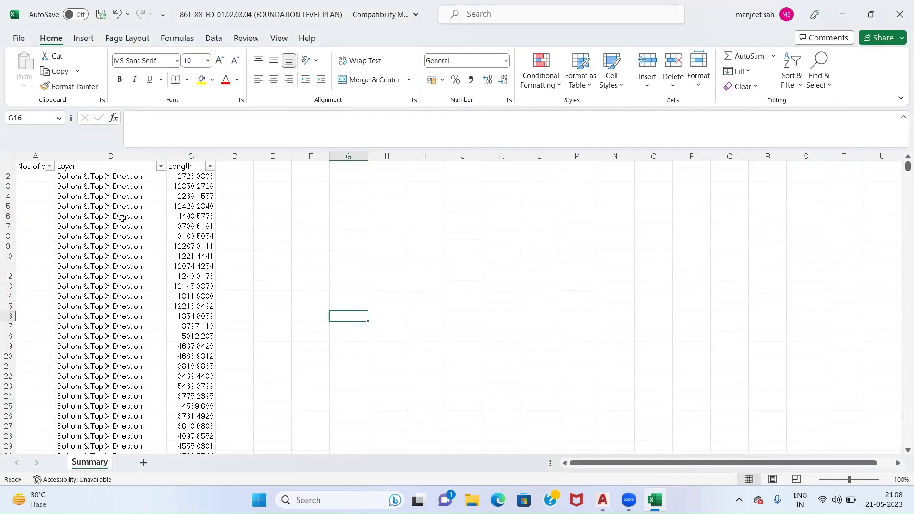
Step: Filter the Layer column to show only "Bottom & Top X Direction"
click(163, 167)
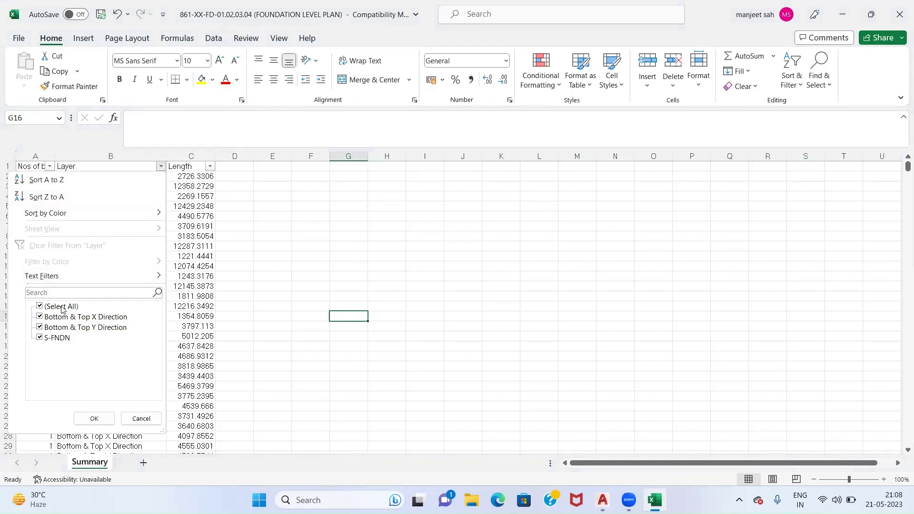
click(61, 307)
click(85, 318)
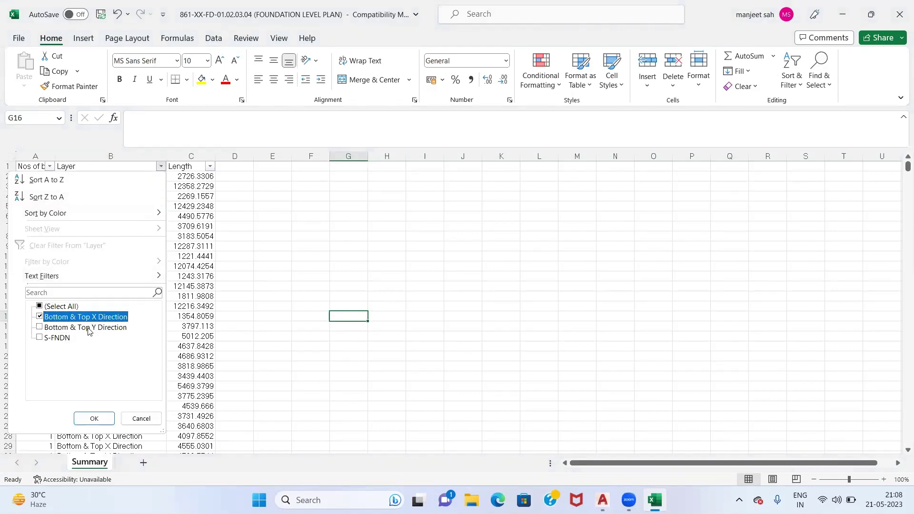
click(94, 418)
Step: Add a new worksheet and name it "X direction reinf"
click(142, 463)
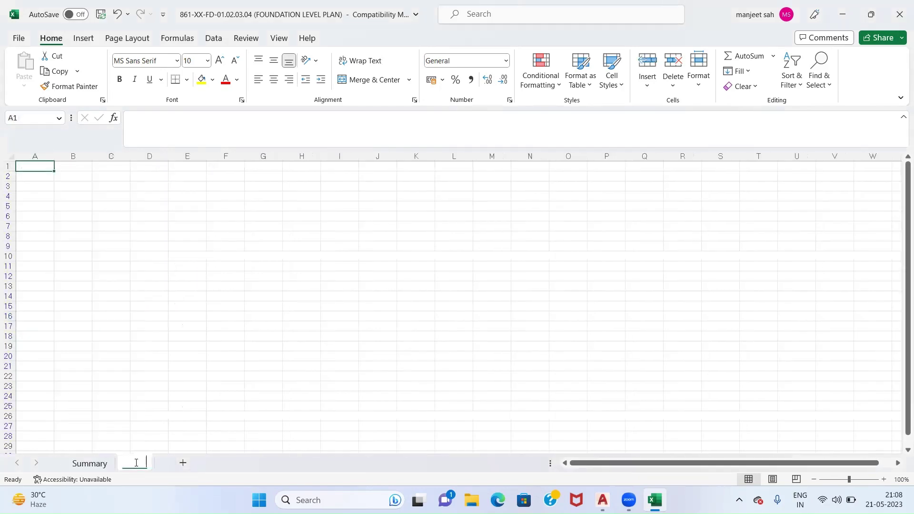
double_click(135, 462)
text(X dir)
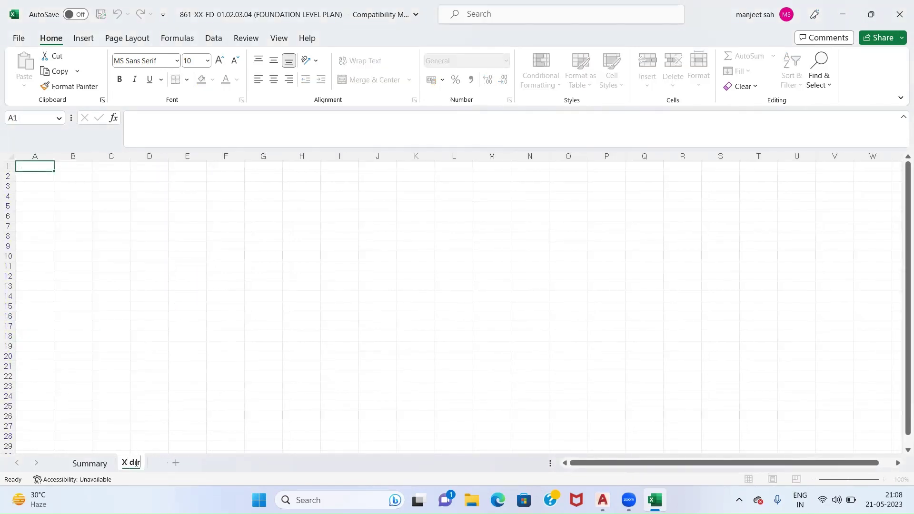
text(ection reinf)
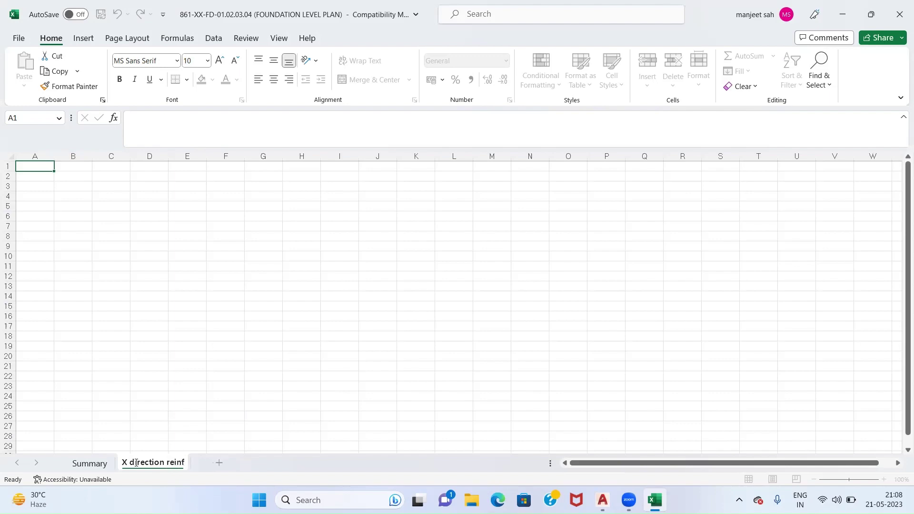
key(Return)
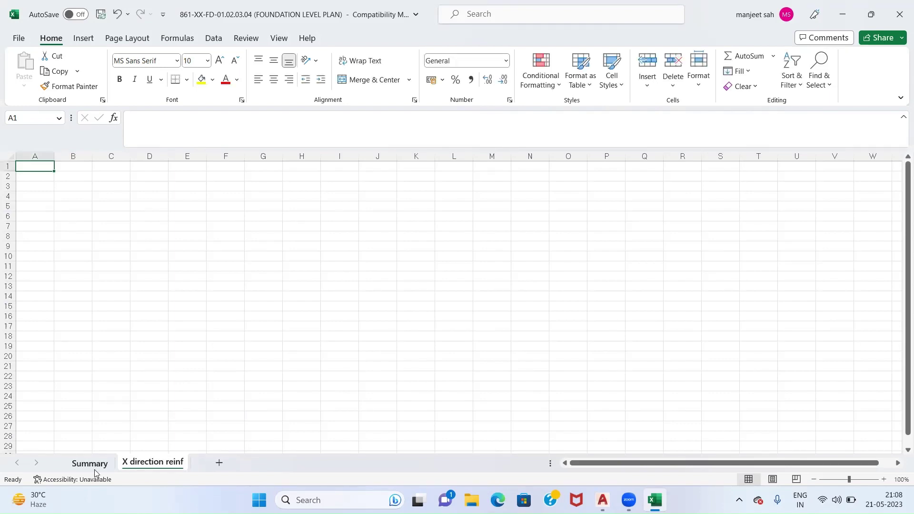
Step: Copy the filtered Summary rows with their headers into the "X direction reinf" sheet at A1, and autofit column B
click(94, 467)
drag(32, 166, 207, 435)
key(ctrl+c)
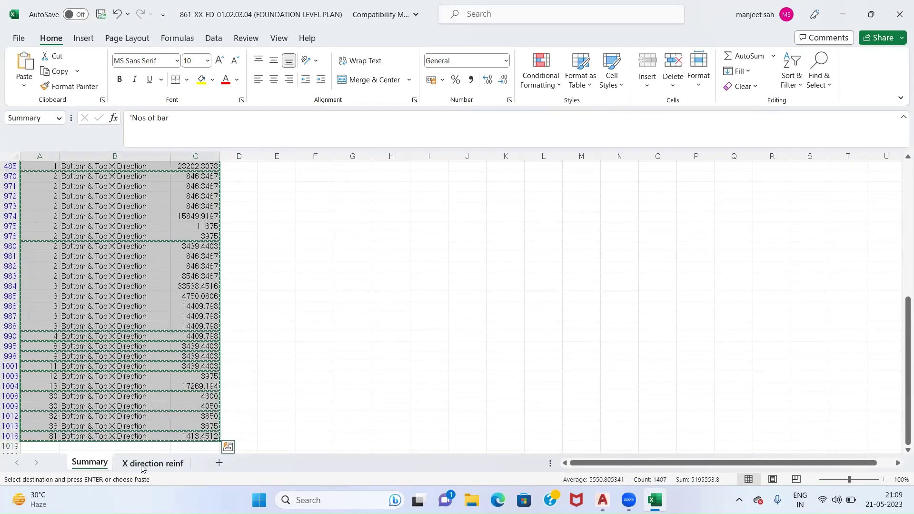
click(153, 462)
key(ctrl+v)
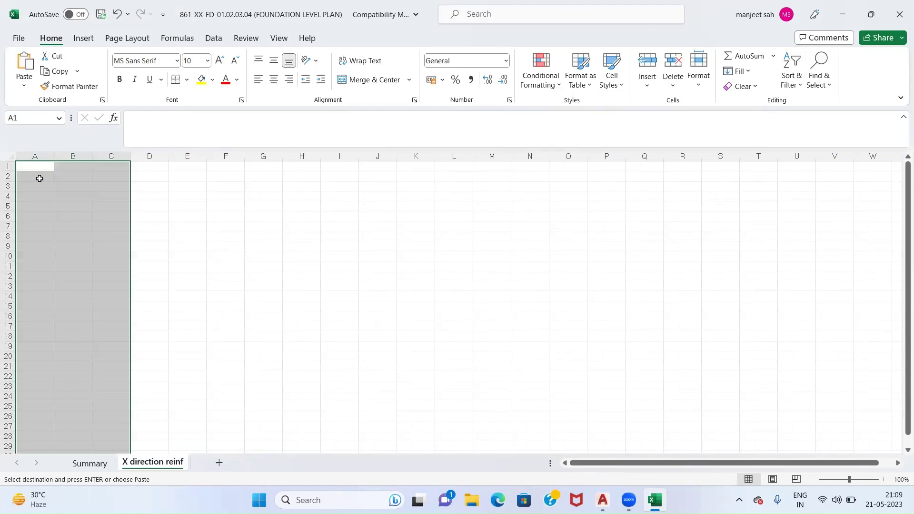
click(82, 202)
drag(94, 156, 93, 156)
double_click(94, 156)
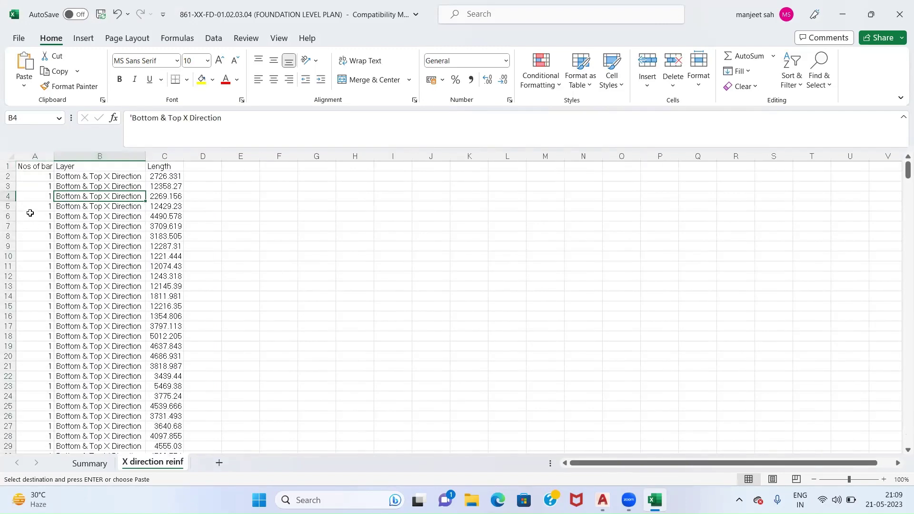
Step: Review the pasted X direction bar counts and lengths down to the last row of the sheet
click(33, 186)
drag(900, 173, 899, 452)
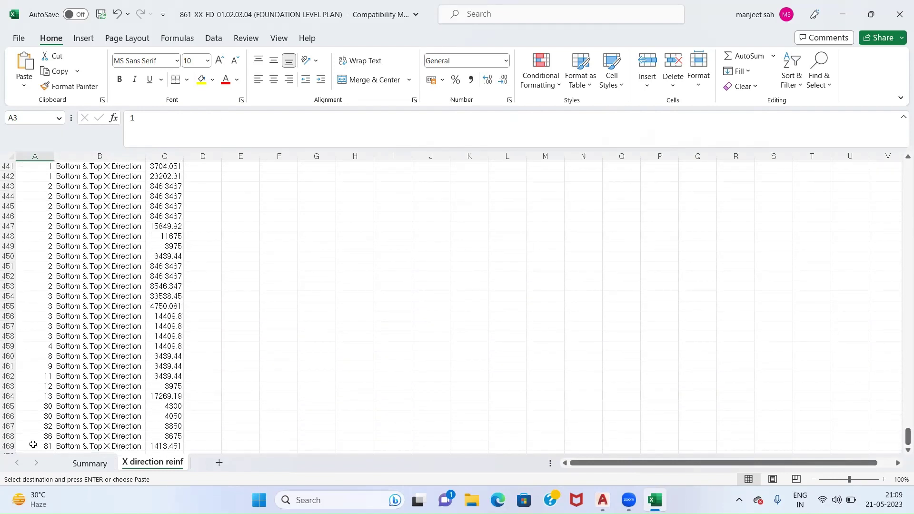
click(32, 445)
scroll(97, 407, down, 1)
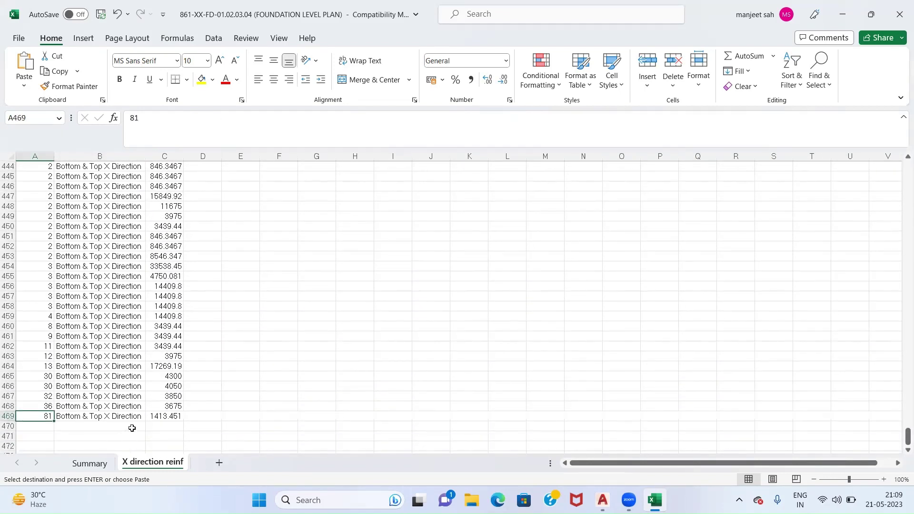
click(156, 417)
click(43, 417)
scroll(193, 315, up, 15)
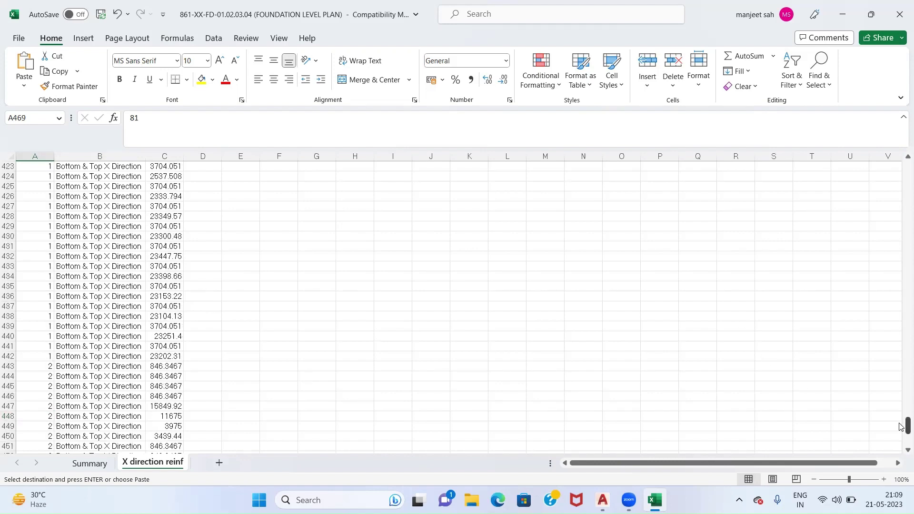
Step: Enter =ROUNDDOWN(C2/12000,0) in E2 to calculate the laps for the first X direction bar
drag(907, 430, 901, 119)
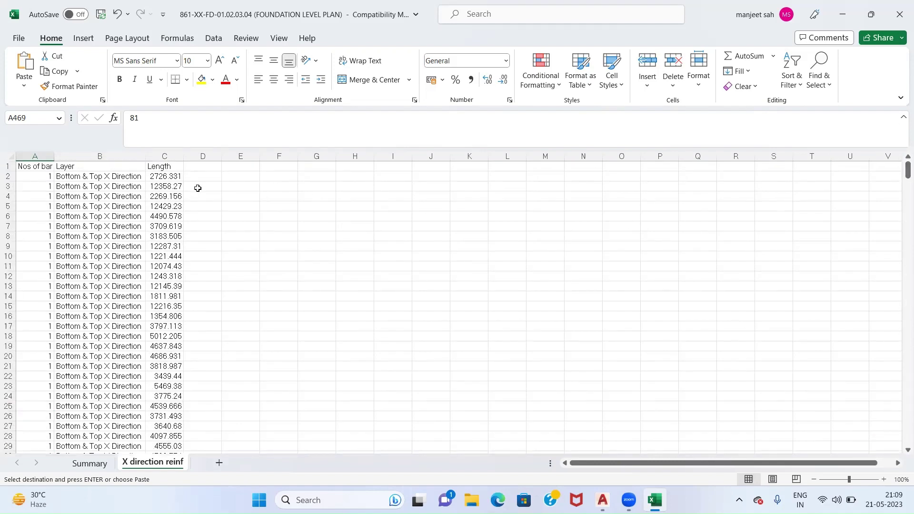
click(239, 177)
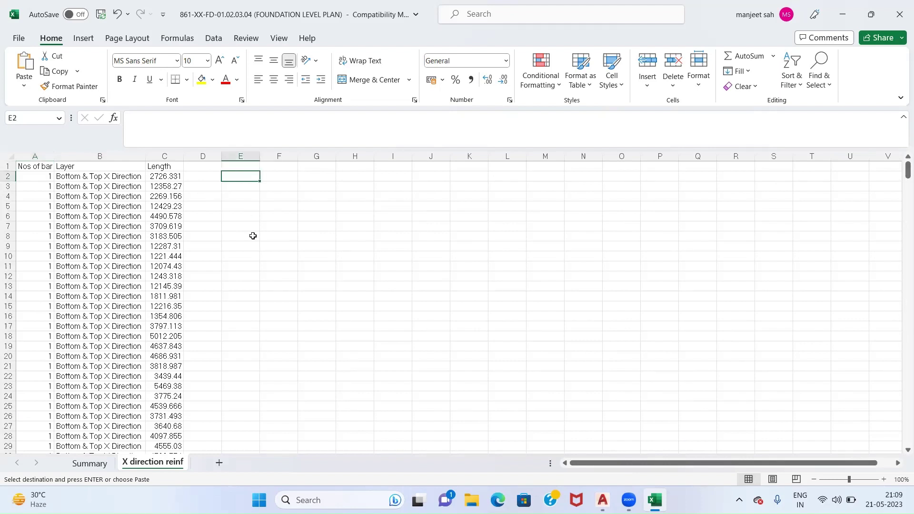
text(=)
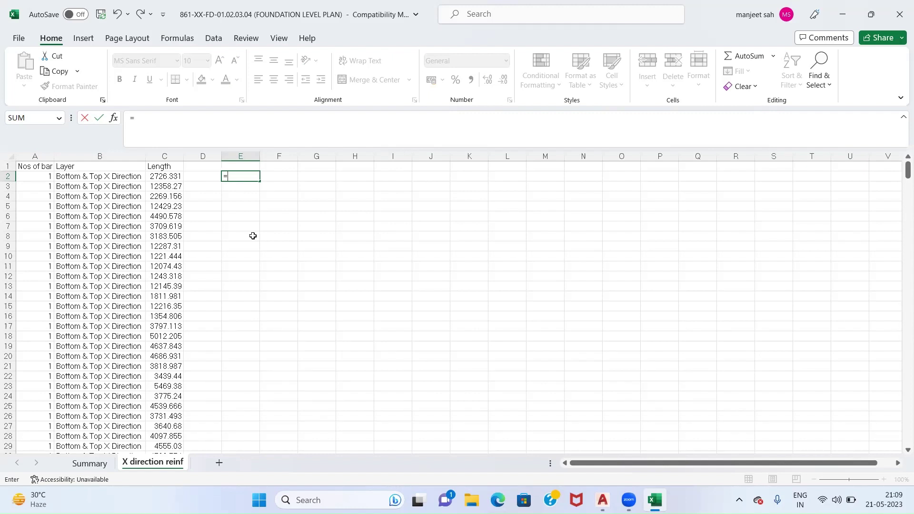
text(round)
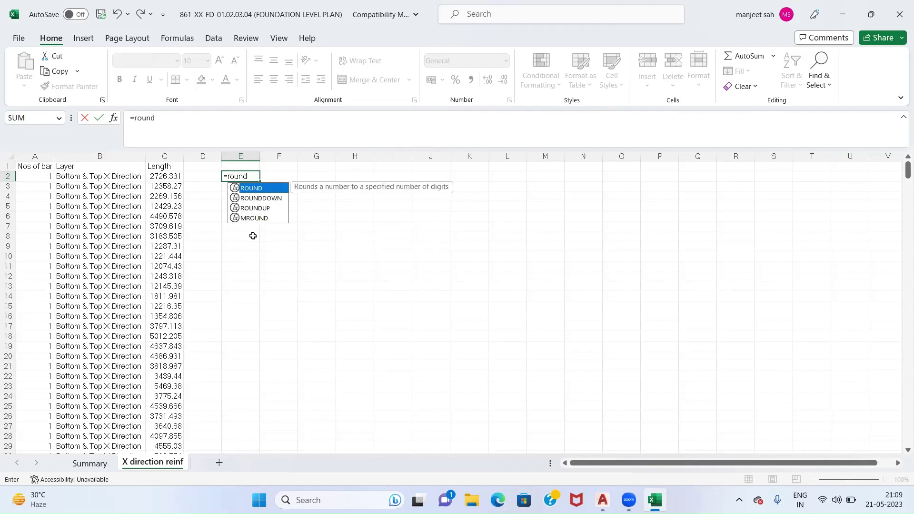
key(Down)
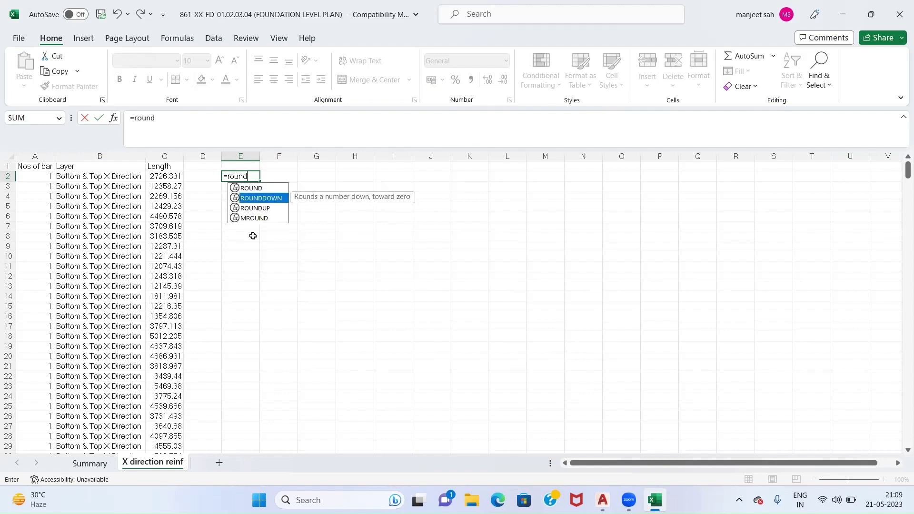
key(Tab)
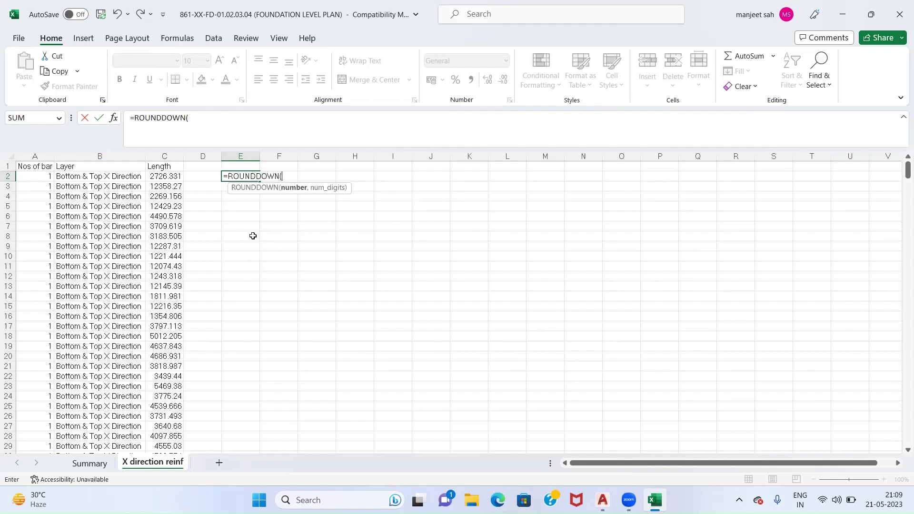
click(181, 176)
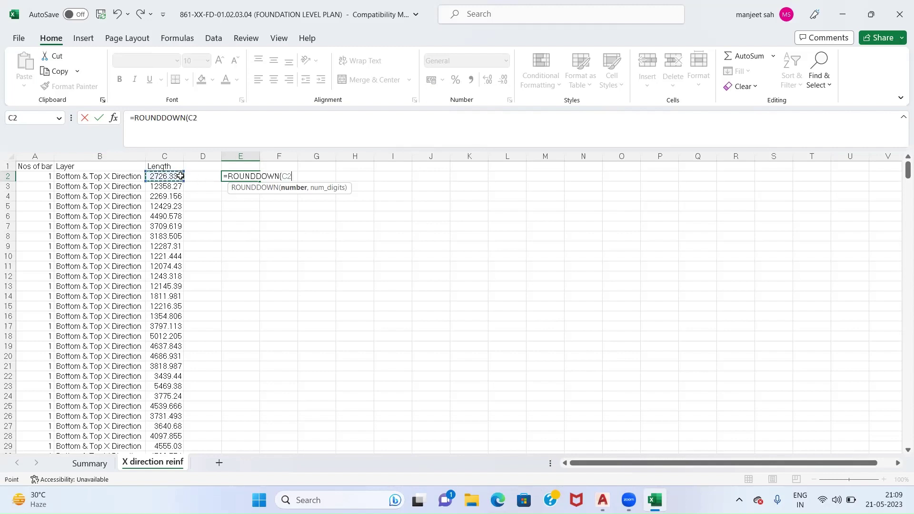
text(/12000,0)
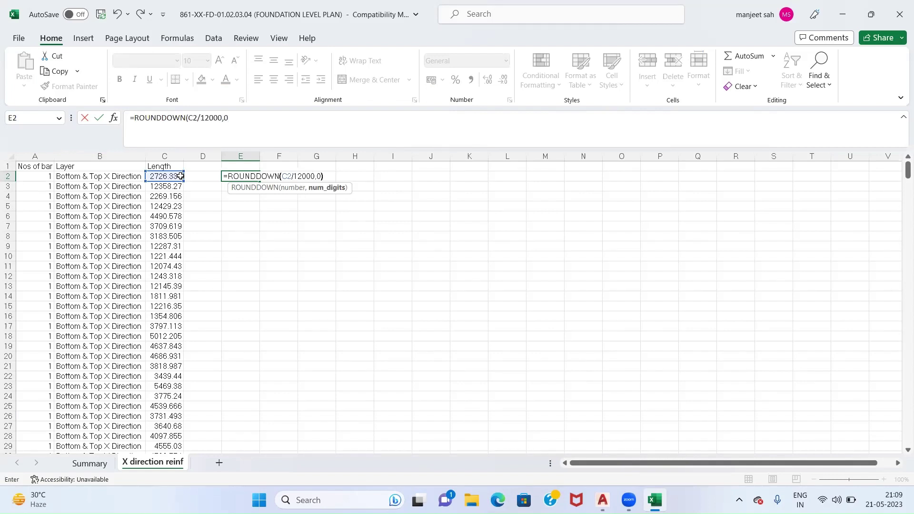
key(Return)
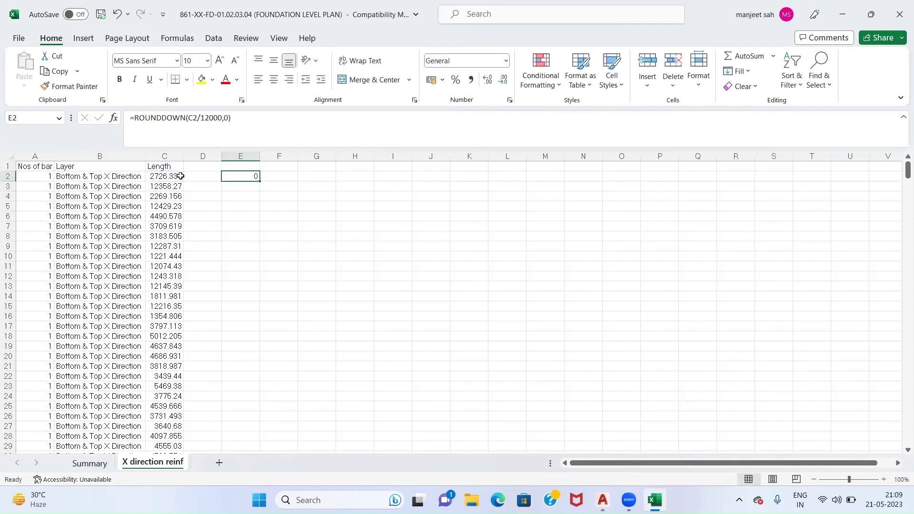
Step: Add the header "No. of Laps" in E1 and autofit column E
text(No)
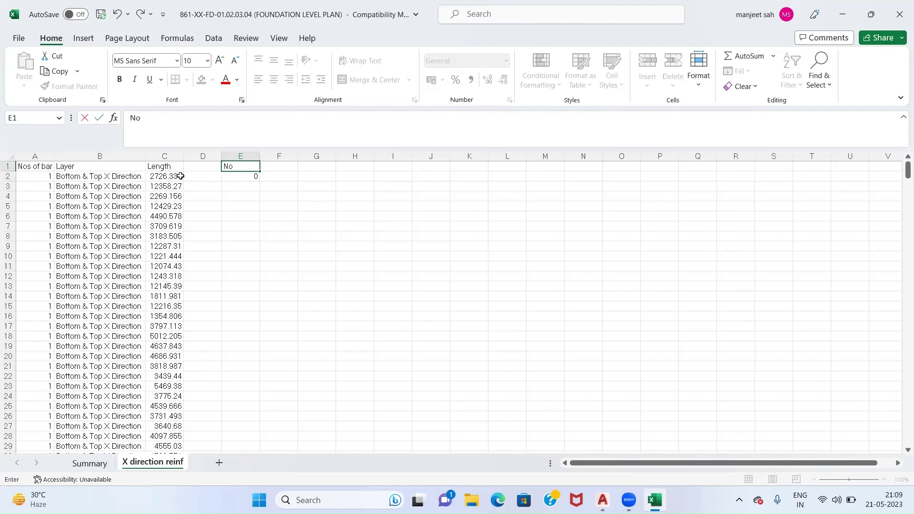
text(. of Laps)
key(Tab)
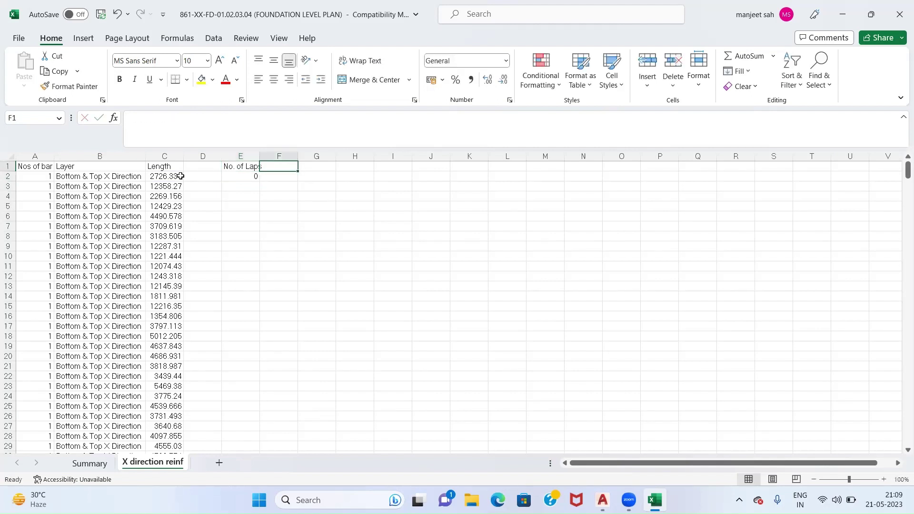
double_click(259, 157)
Step: Add the header "Total Length" in G1 and autofit column G
click(316, 167)
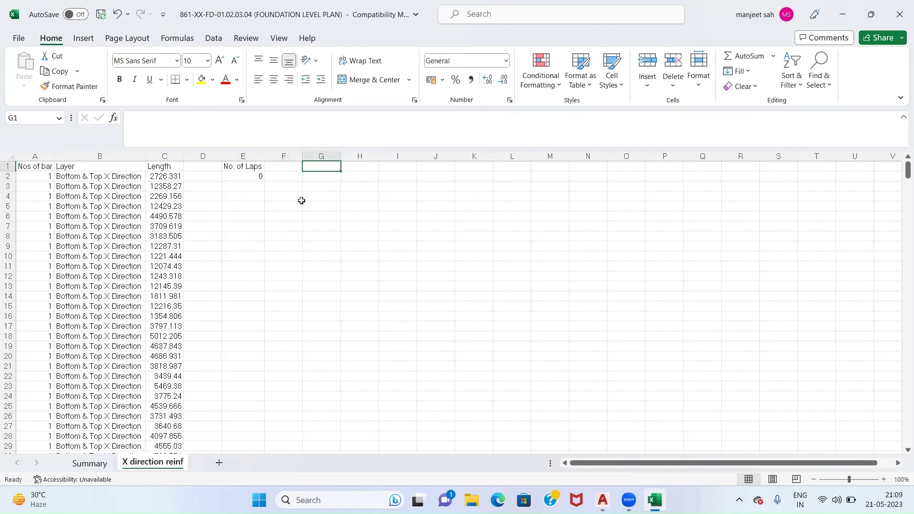
text(Tot)
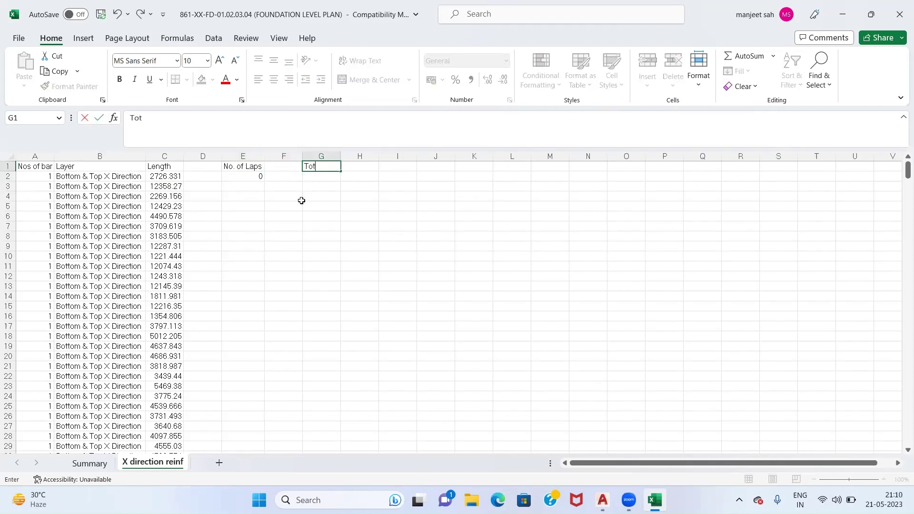
text(al Length)
key(Return)
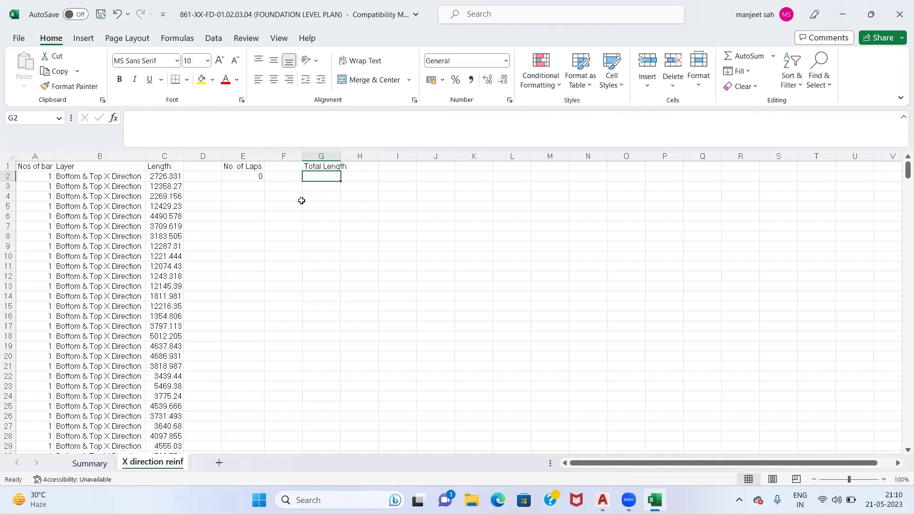
double_click(341, 156)
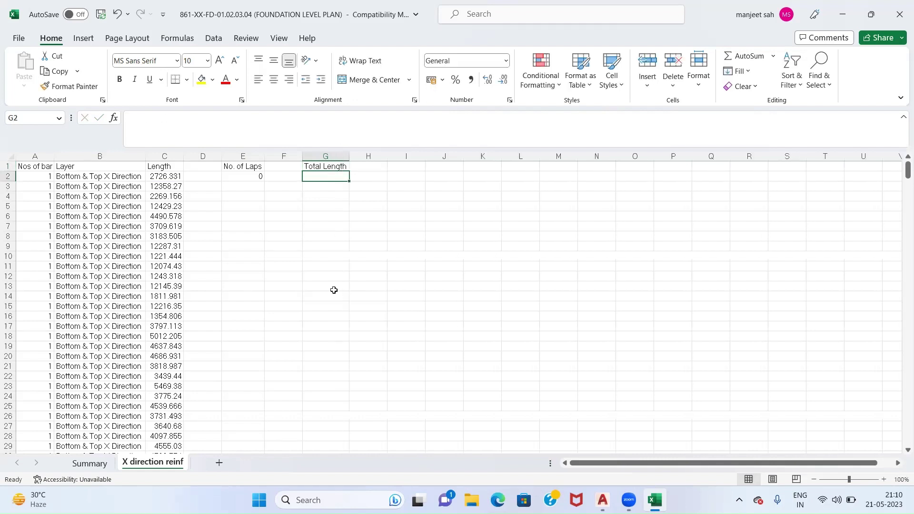
Step: Enter =C2+E2*38*10 in G2 to add the lap lengths to the bar length
text(=)
key(Left)
key(Left)
key(Left)
key(Left)
key(Left)
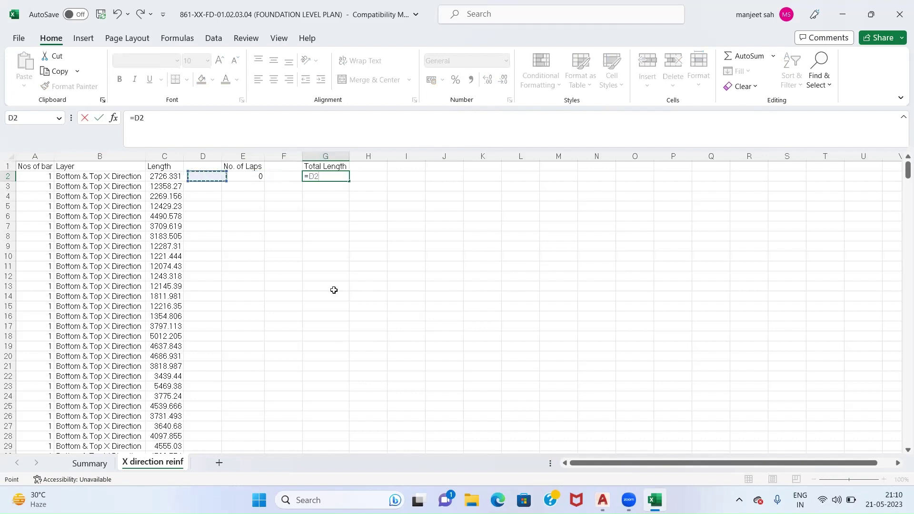
key(Right)
text(+)
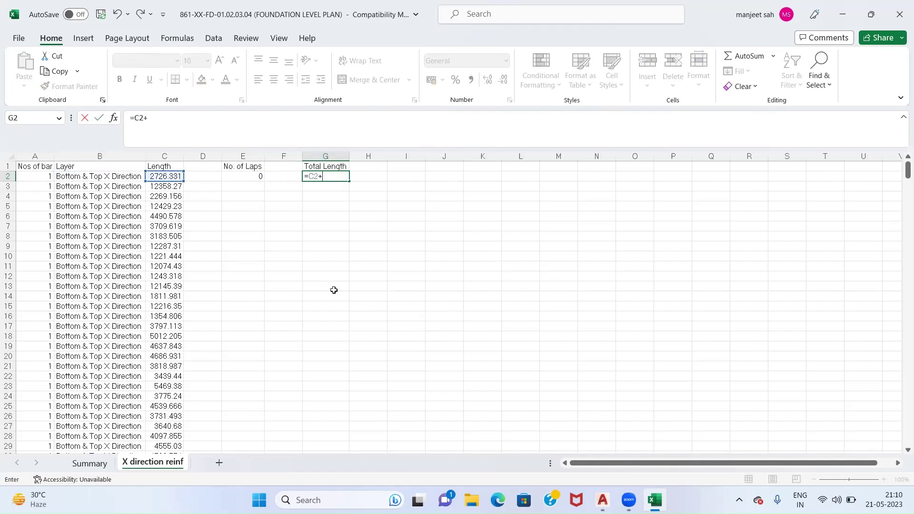
key(Left)
key(Left)
text(*)
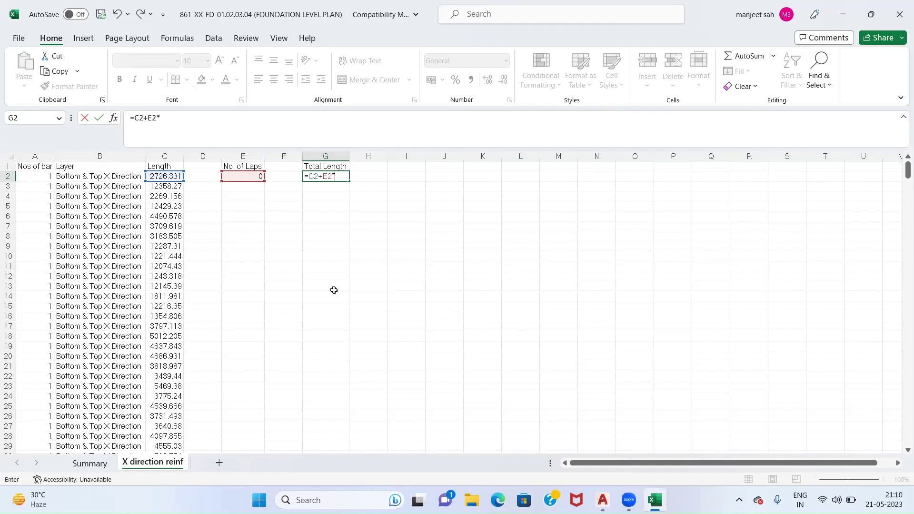
text(38*10)
key(Return)
Step: Switch to AutoCAD to read the stitch raft reinforcement note, then return to Excel and check the G2 formula against it
key(alt+Tab)
key(Tab)
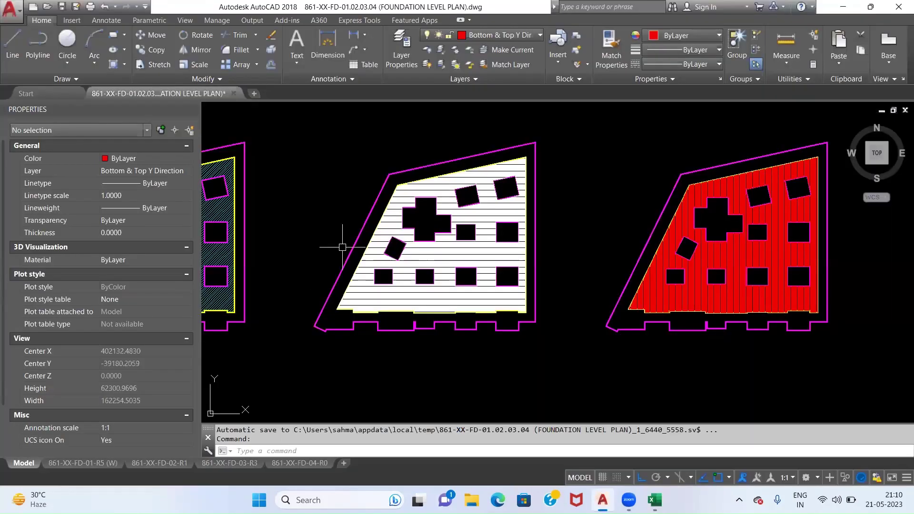
middle_drag(387, 245, 619, 235)
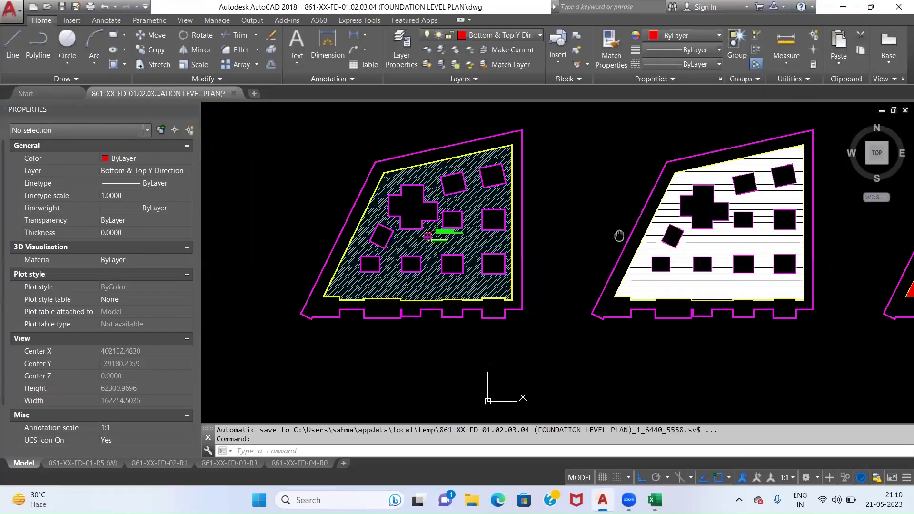
scroll(445, 232, up, 8)
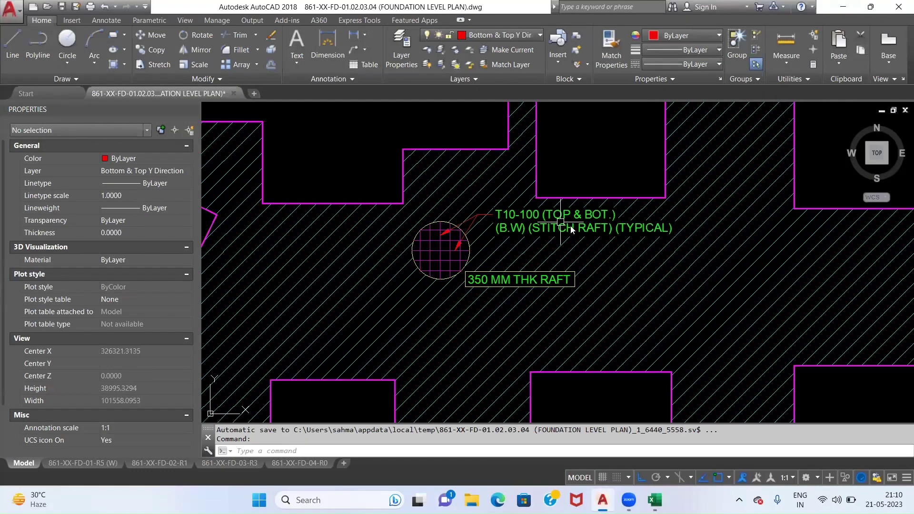
key(alt+Tab)
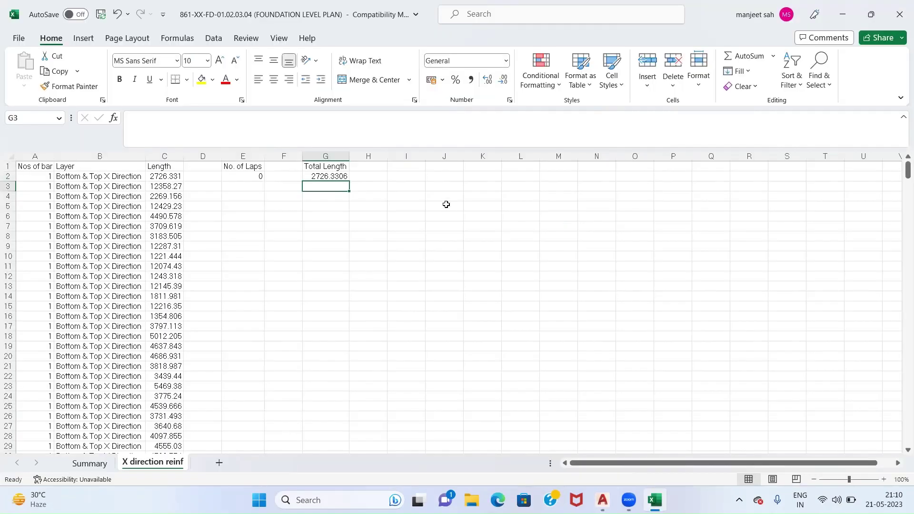
click(333, 177)
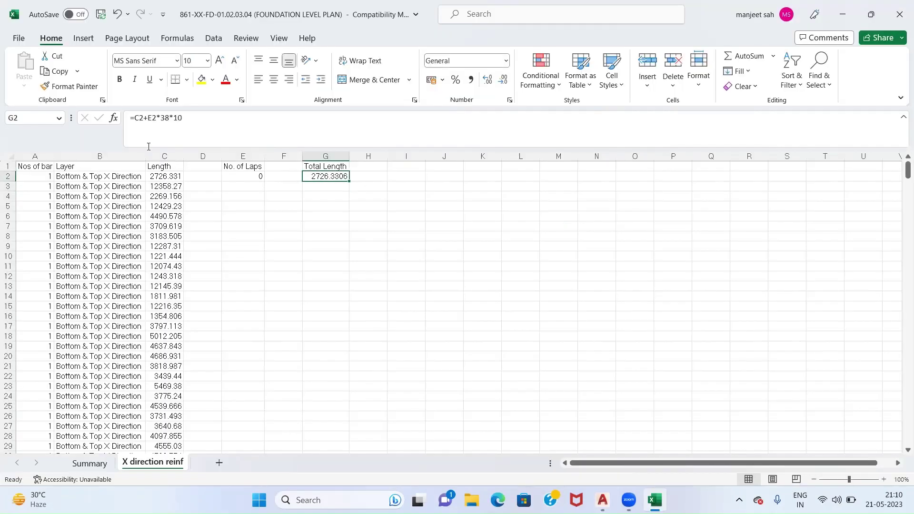
double_click(323, 177)
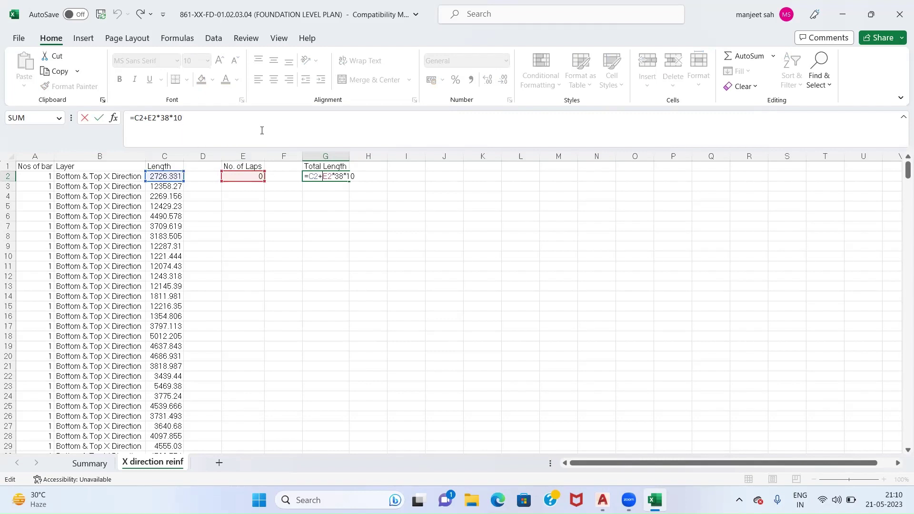
key(Escape)
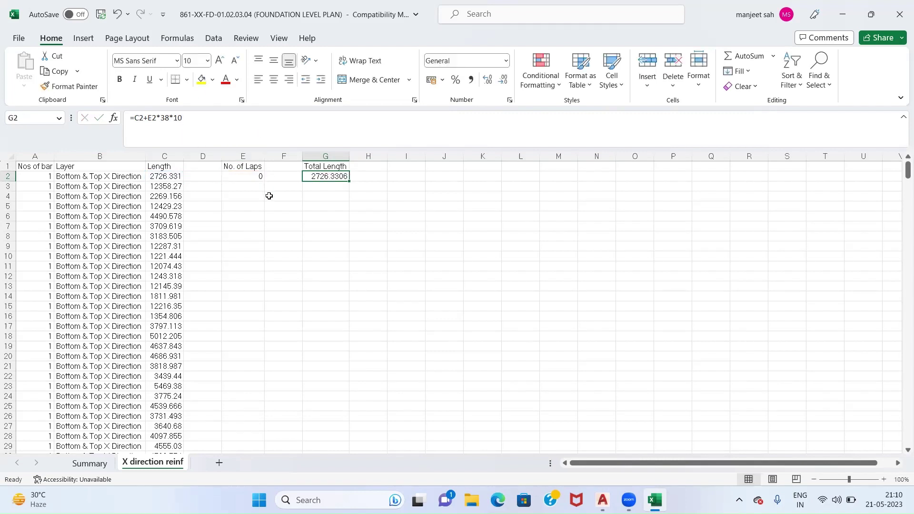
Step: Add the header "Wt of bar" in I1
click(416, 168)
text(Wt)
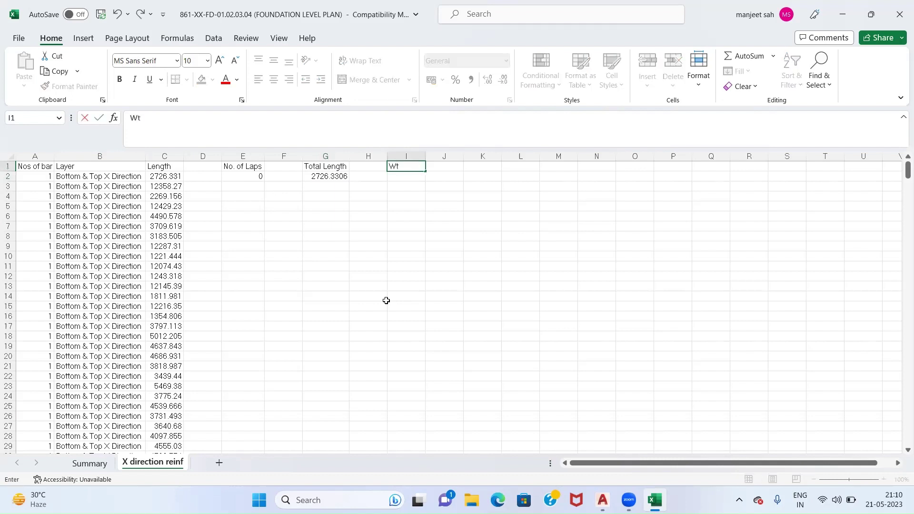
text( of bar)
key(Return)
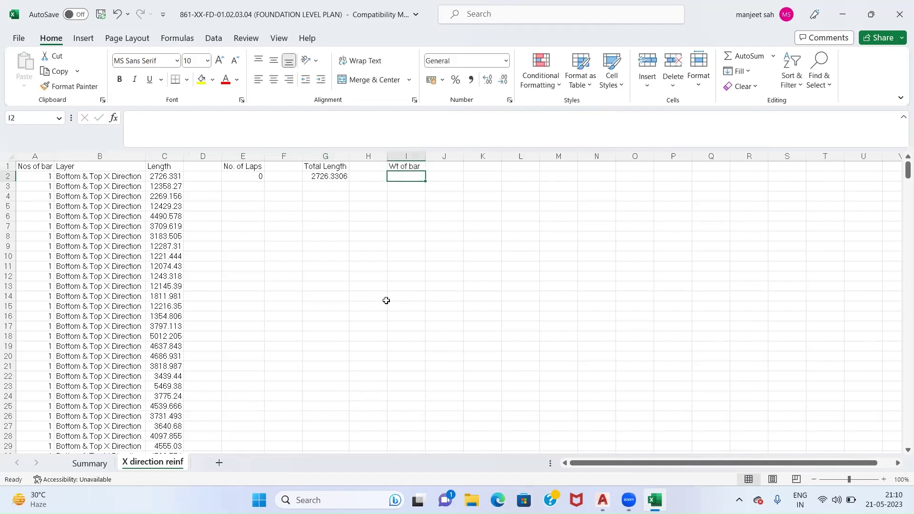
Step: Enter +round(G2/1000*A2*0.618,3) in I2 to calculate the bar weight
text(+round()
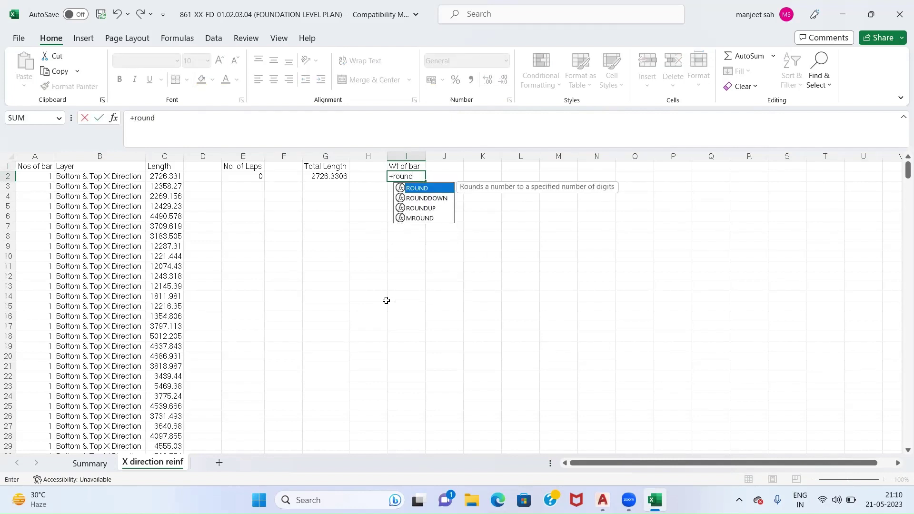
key(Left)
key(Left)
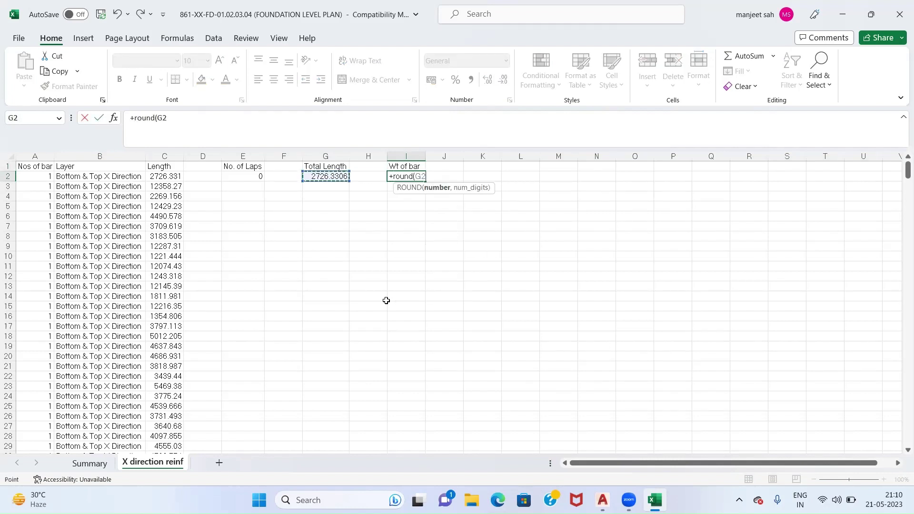
text(/1000)
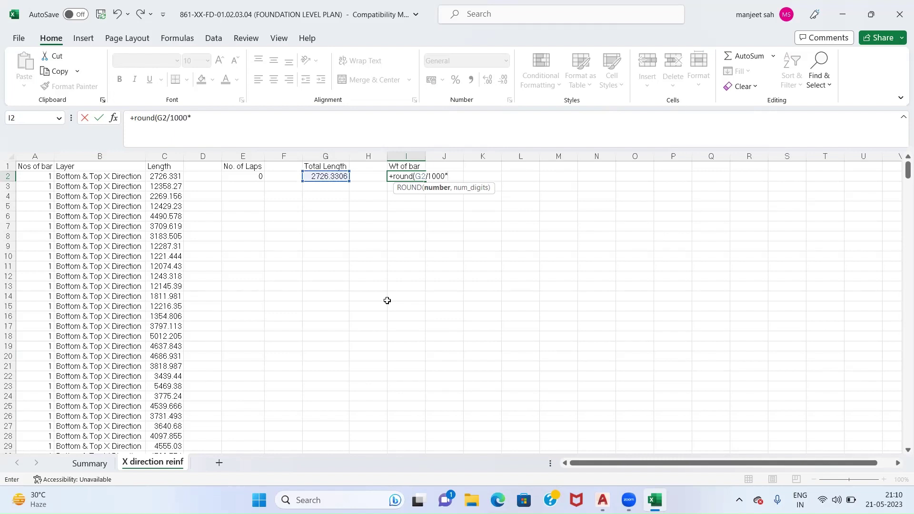
text(*)
click(48, 178)
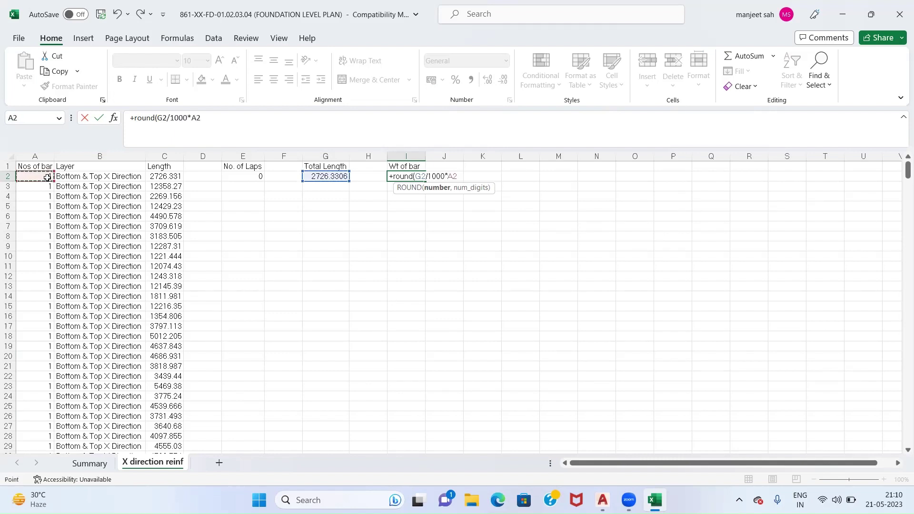
text(*0.618,3)
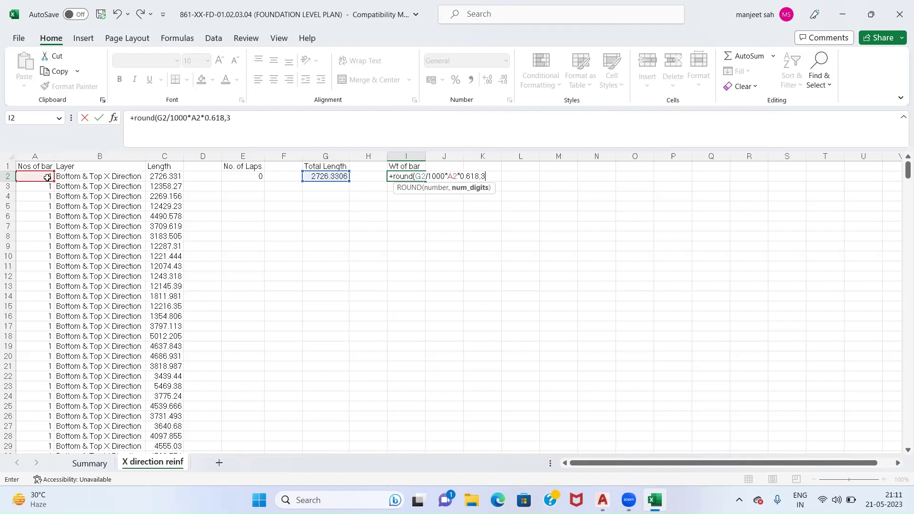
text())
key(Return)
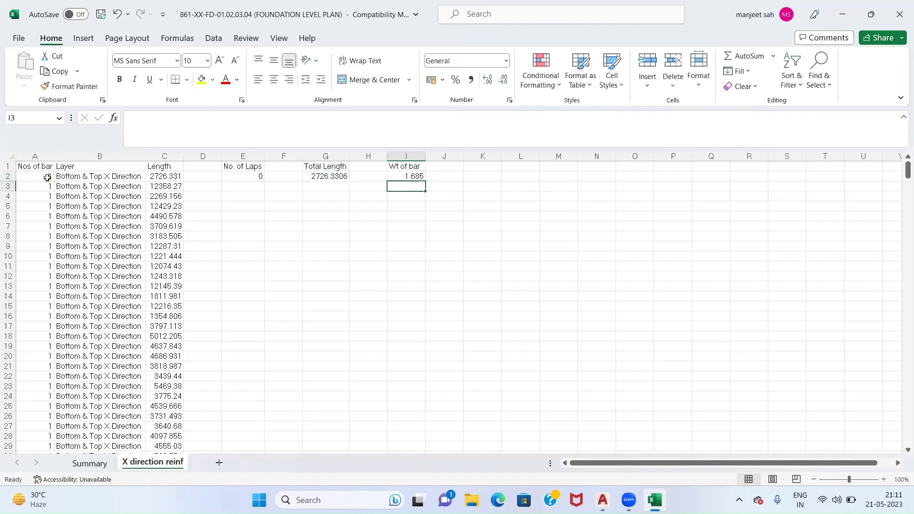
Step: Copy the lap, total length and weight formulas in E2:I2 down to row 469, and enter =SUM(I2:I470) in I471
mouse_move(238, 177)
mouse_down()
mouse_move(425, 181)
mouse_move(414, 176)
mouse_move(385, 493)
mouse_move(383, 438)
mouse_up()
scroll(417, 366, down, 3)
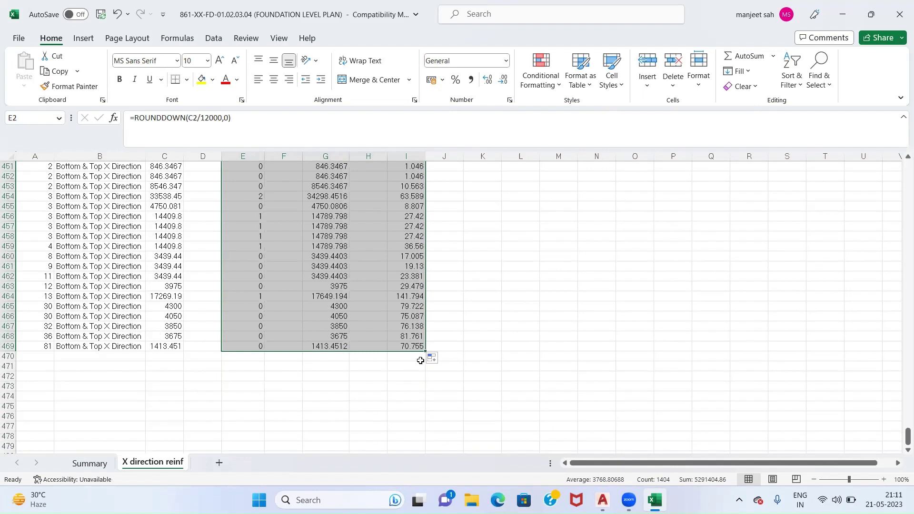
click(411, 365)
key(alt+equal)
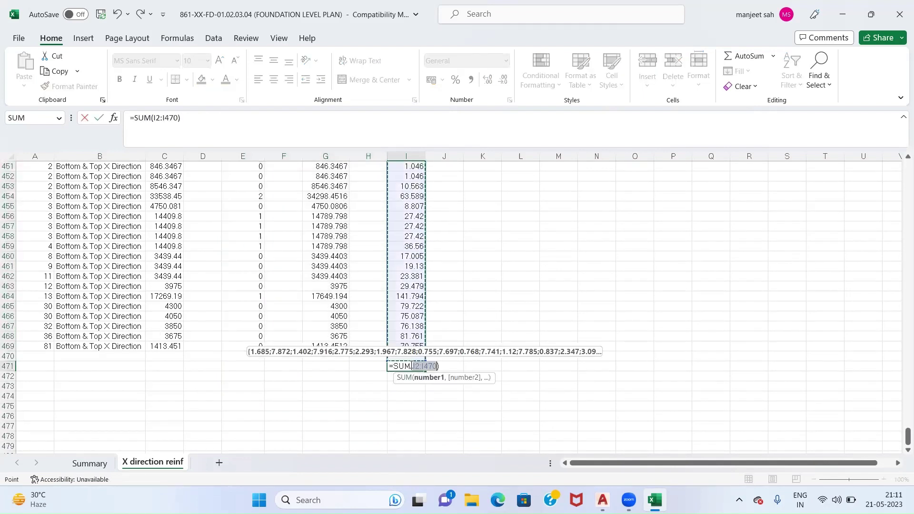
key(Return)
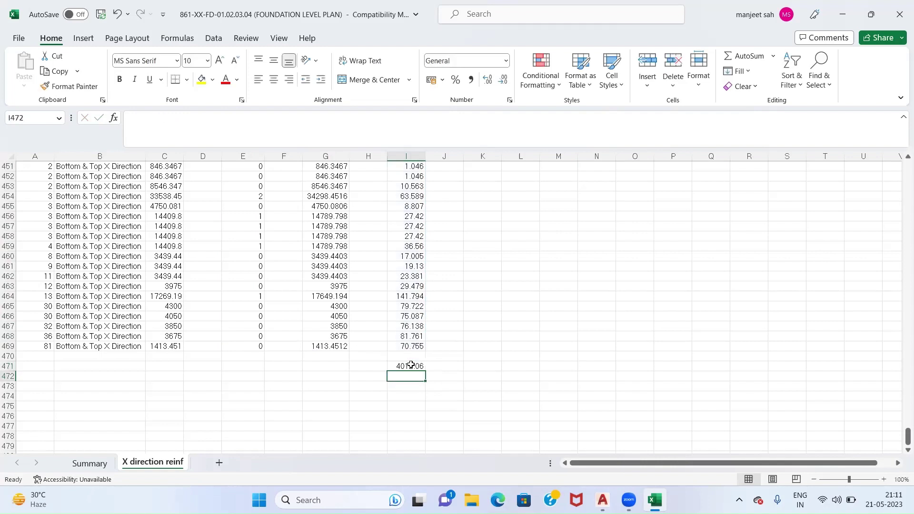
click(398, 366)
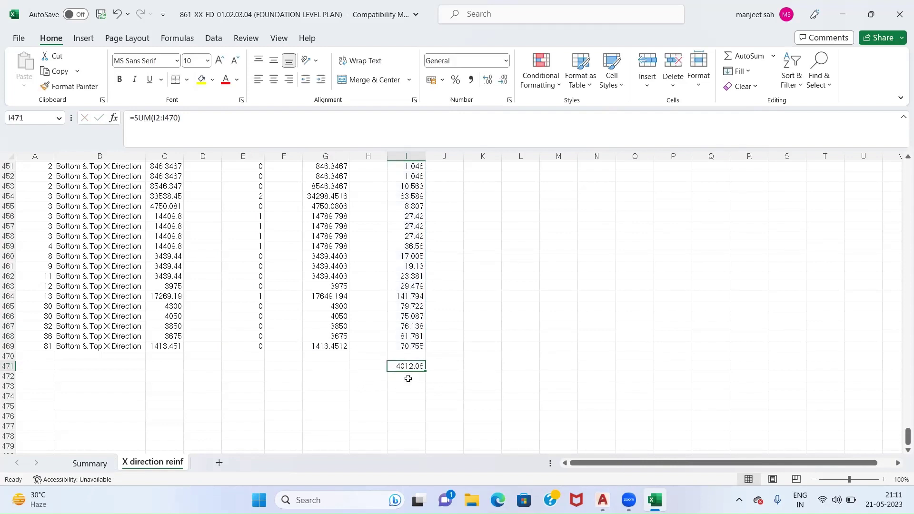
Step: Merge and center cells A471:H471 and enter the label "Total Weight" beside the summed weight
drag(21, 366, 359, 356)
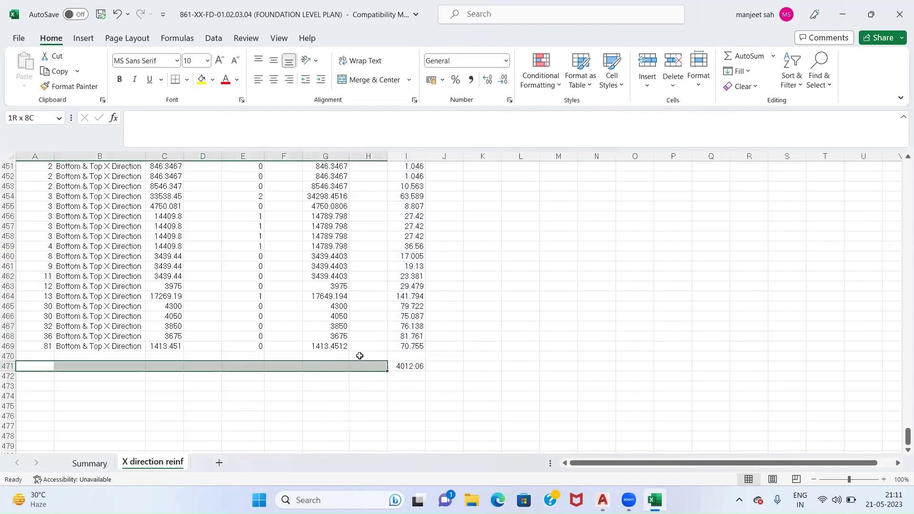
click(374, 79)
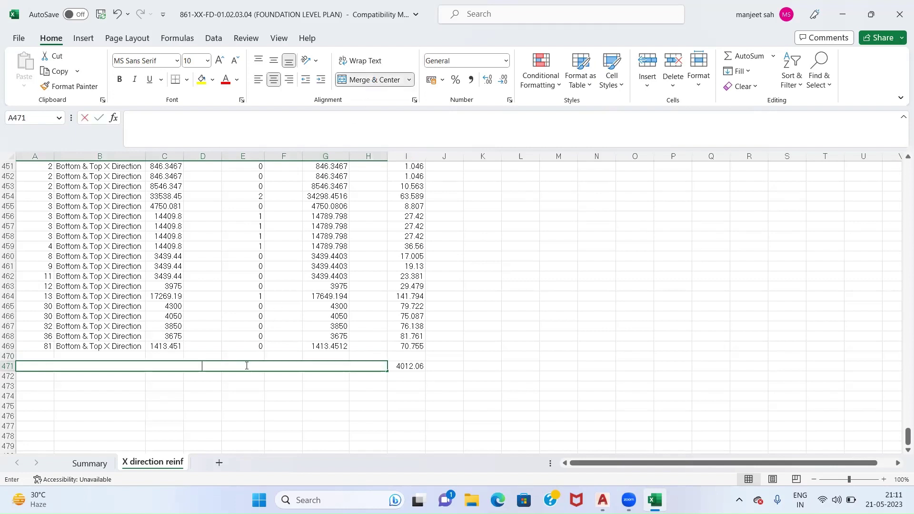
text(Total )
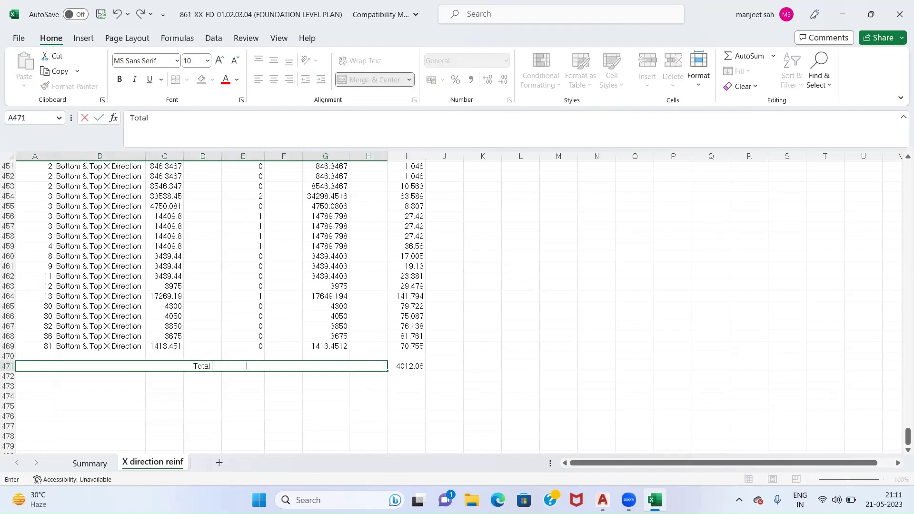
text(Weight)
key(Tab)
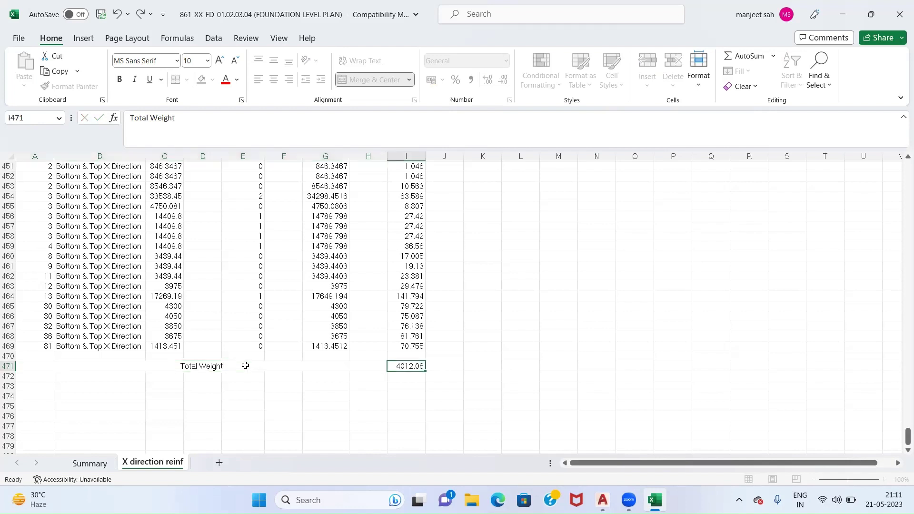
Step: Review the total weight row and the copied length and weight formulas in the bar rows above it
click(245, 365)
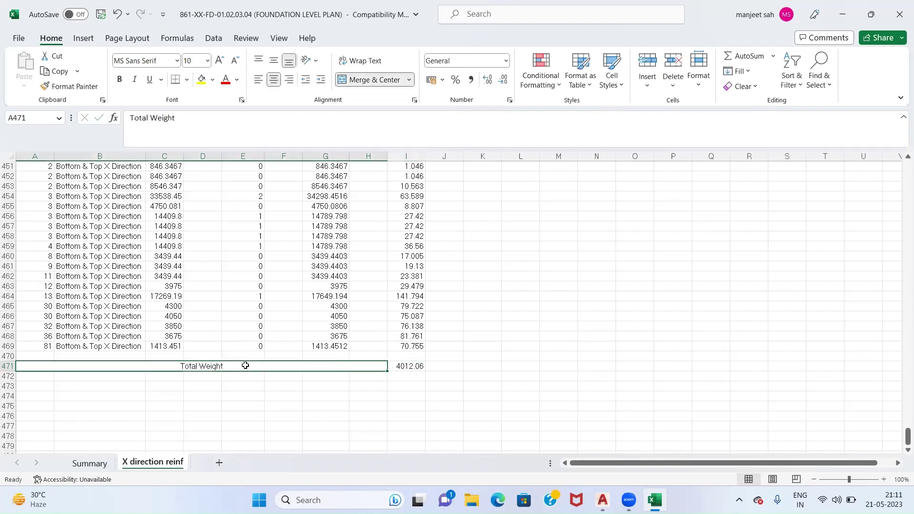
key(Tab)
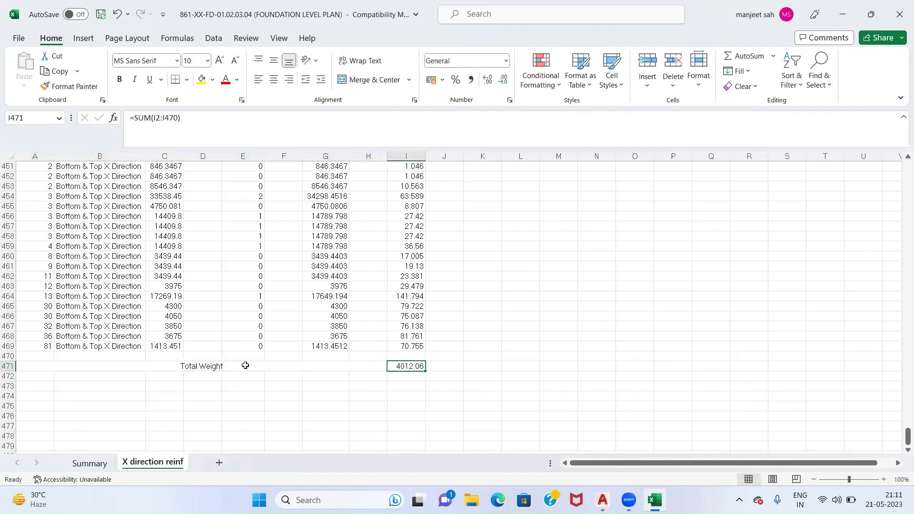
click(245, 365)
key(Tab)
click(246, 365)
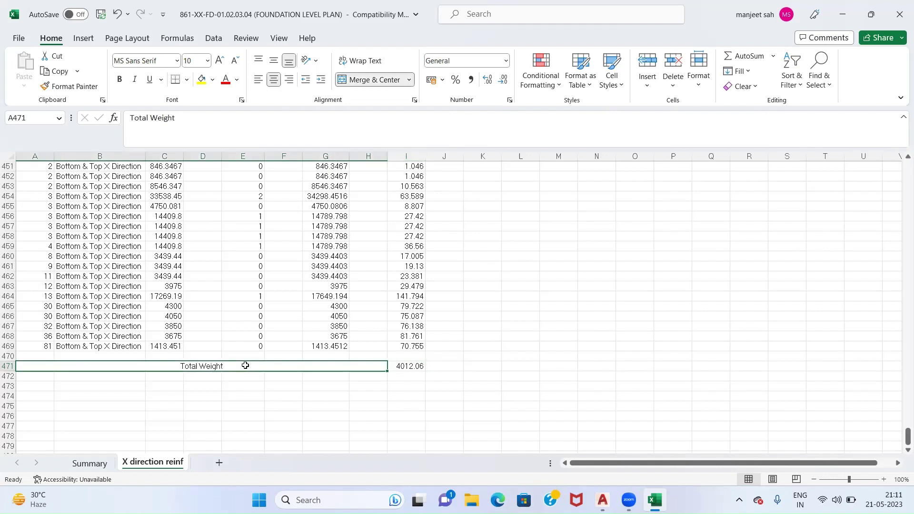
key(Tab)
click(246, 365)
key(Up)
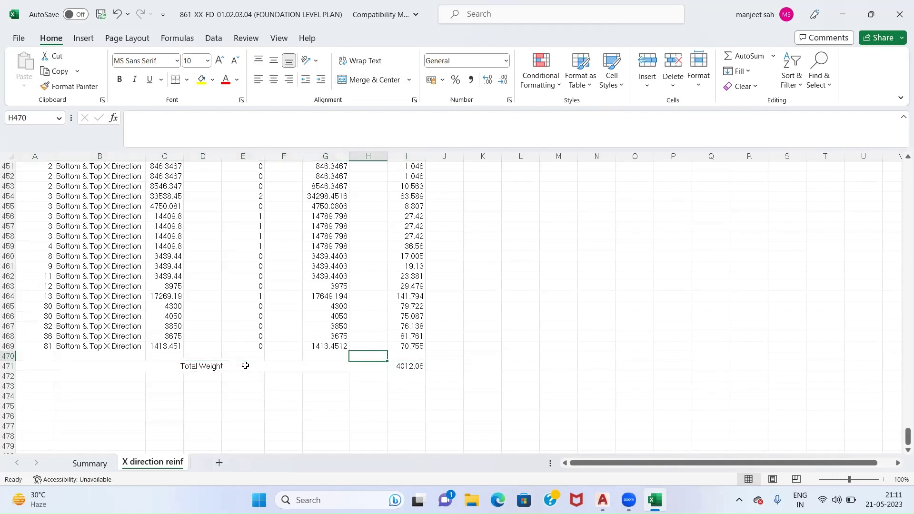
key(Left)
key(Up)
key(Left)
key(Left)
key(Left)
key(Left)
key(Left)
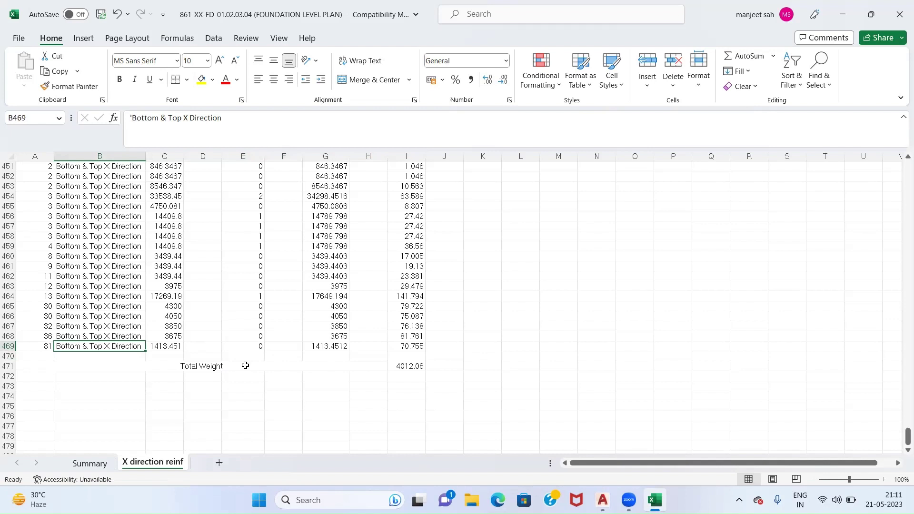
key(Right)
key(Right)
key(Right)
key(Right)
key(Right)
key(Right)
key(Right)
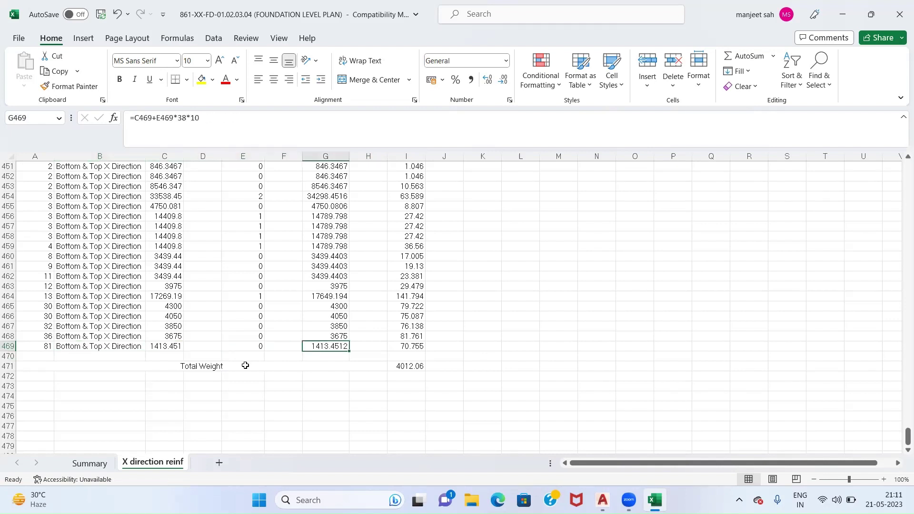
key(Up)
key(Up)
key(Up)
key(Up)
key(Up)
key(Up)
key(Up)
key(Up)
key(Up)
key(Up)
key(Up)
key(Up)
key(Up)
key(Up)
key(Up)
key(Up)
key(Up)
key(Up)
key(Up)
key(Up)
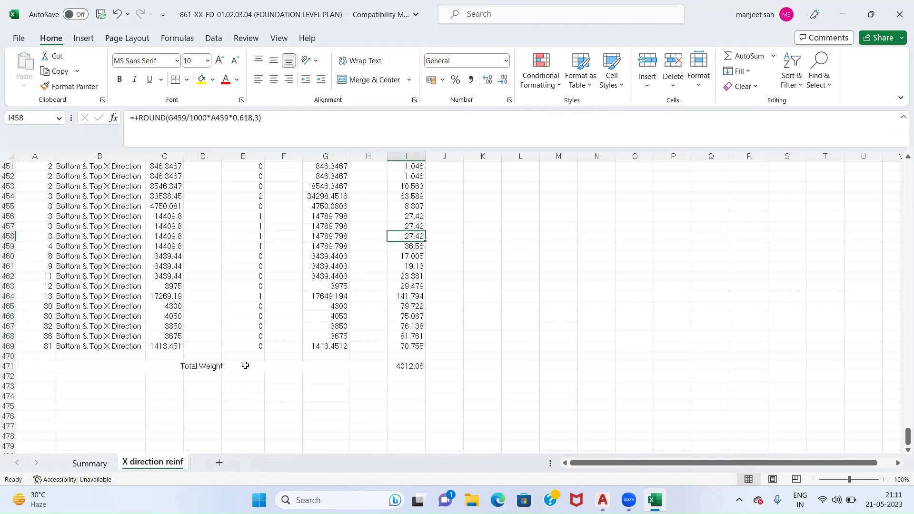
key(Up)
key(Up)
key(Up)
key(Up)
key(Up)
key(Up)
key(Up)
key(Up)
key(Up)
key(Up)
key(Up)
key(Up)
key(Up)
key(Up)
key(Up)
key(Up)
key(Up)
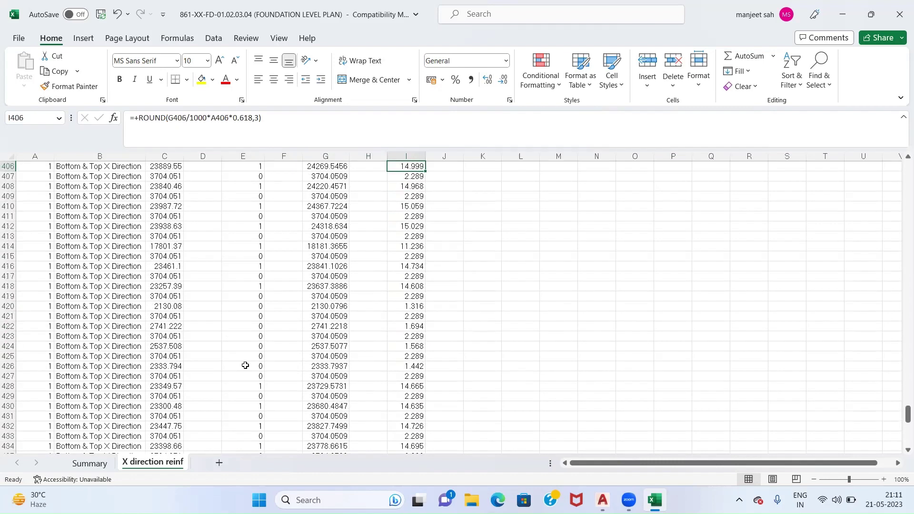